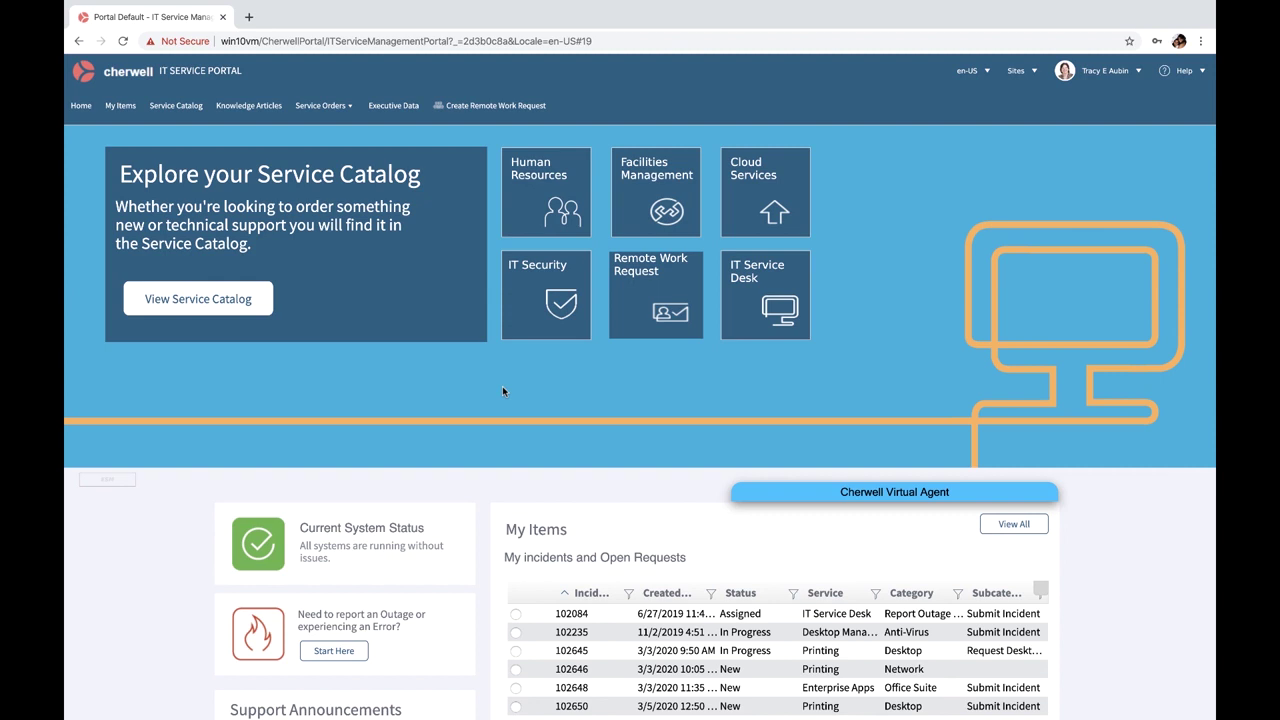
Step: Search the knowledge articles for 'remote' and open the New Remote Worker Request article
{"action": "scroll", "coordinate": [498, 404], "scroll_direction": "down", "scroll_amount": 3}
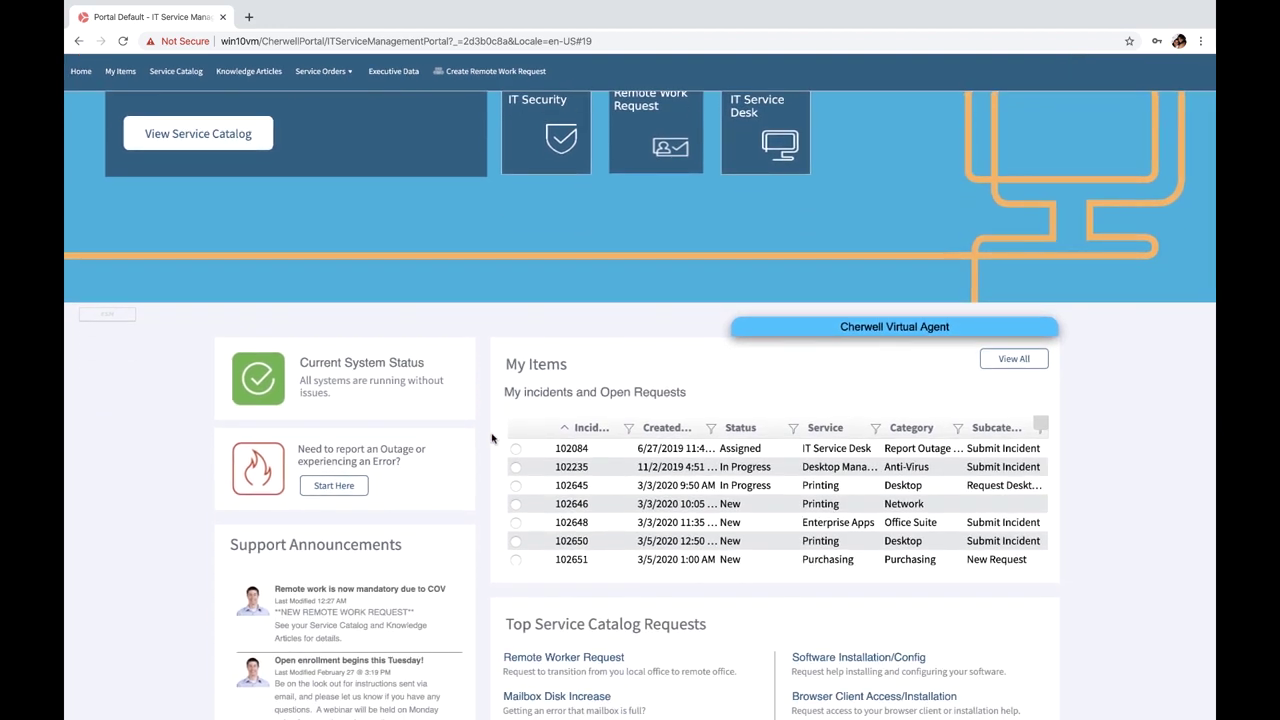
{"action": "scroll", "coordinate": [479, 457], "scroll_direction": "down", "scroll_amount": 2}
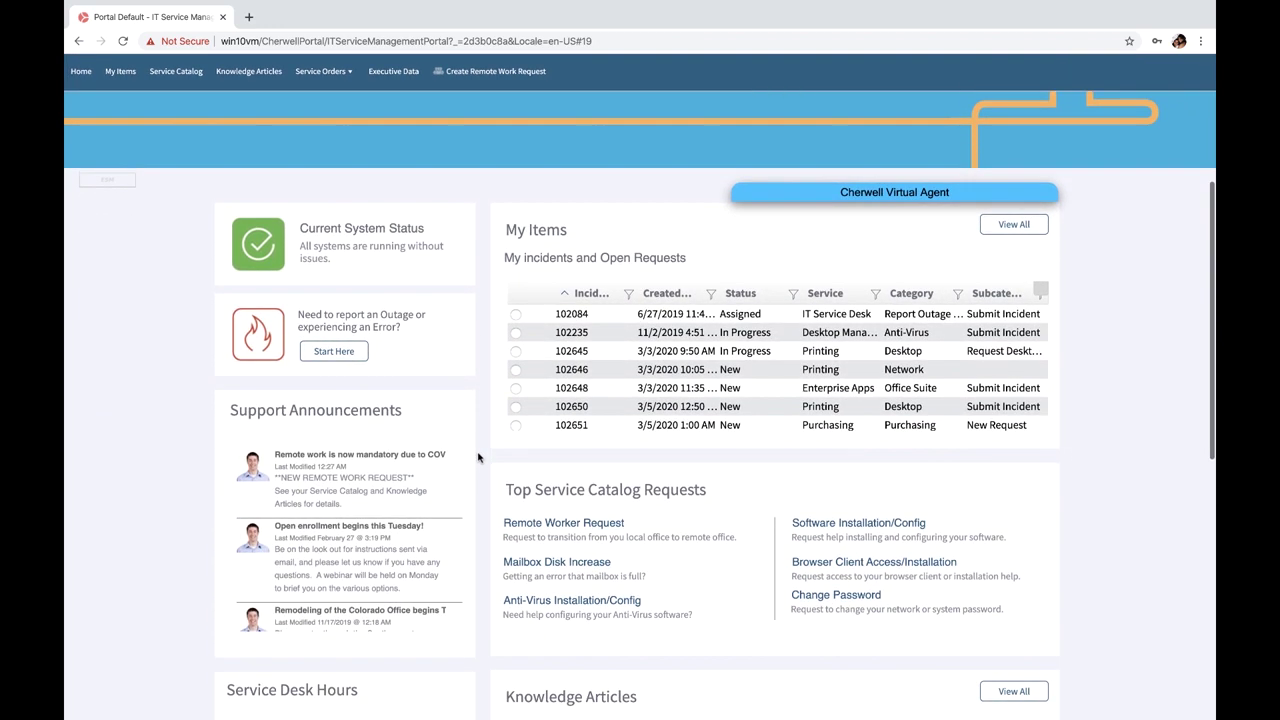
{"action": "scroll", "coordinate": [478, 457], "scroll_direction": "down", "scroll_amount": 2}
{"action": "scroll", "coordinate": [478, 457], "scroll_direction": "down", "scroll_amount": 1}
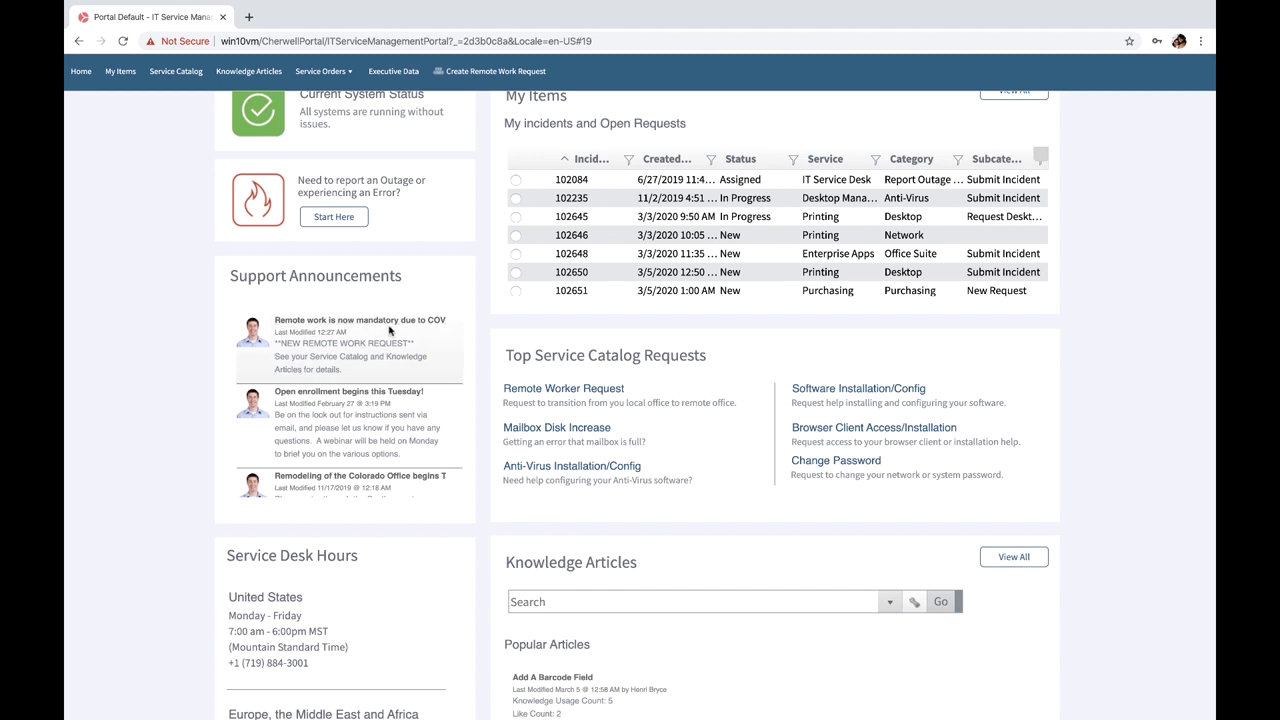
{"action": "left_click", "coordinate": [548, 600]}
{"action": "type", "text": "remote"}
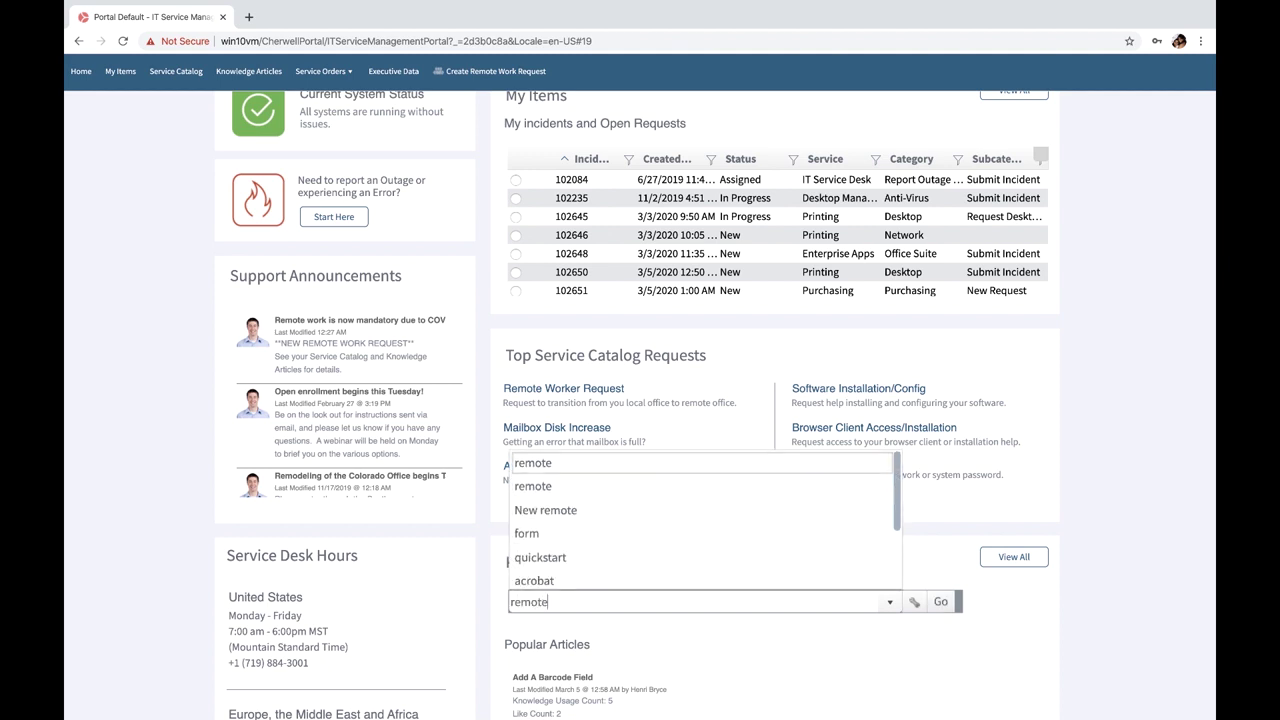
{"action": "key", "text": "Return"}
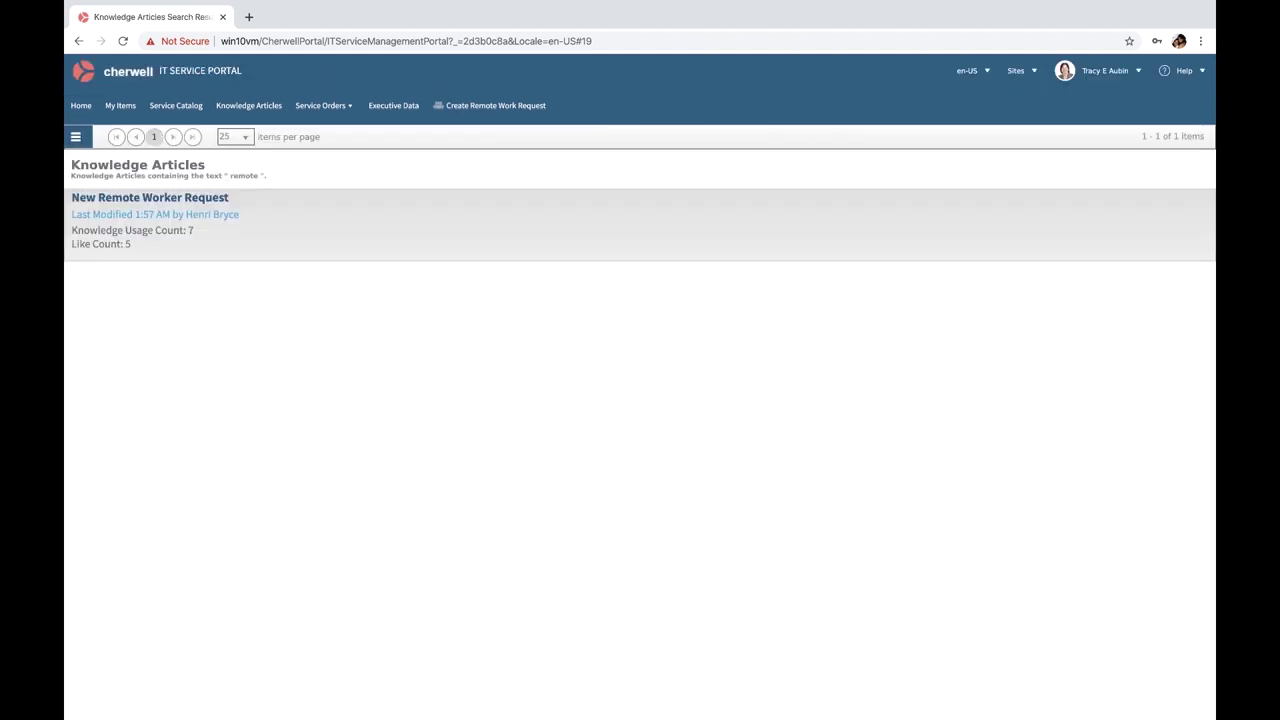
{"action": "left_click", "coordinate": [160, 199]}
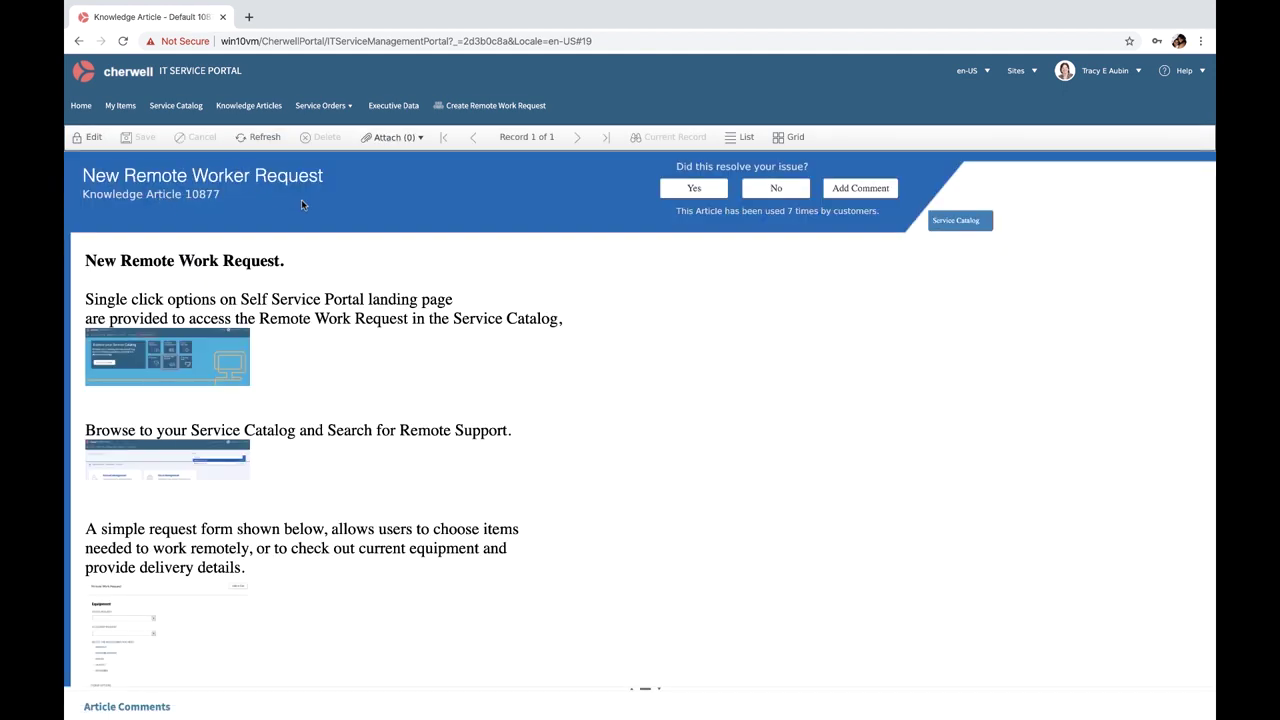
{"action": "scroll", "coordinate": [318, 271], "scroll_direction": "down", "scroll_amount": 2}
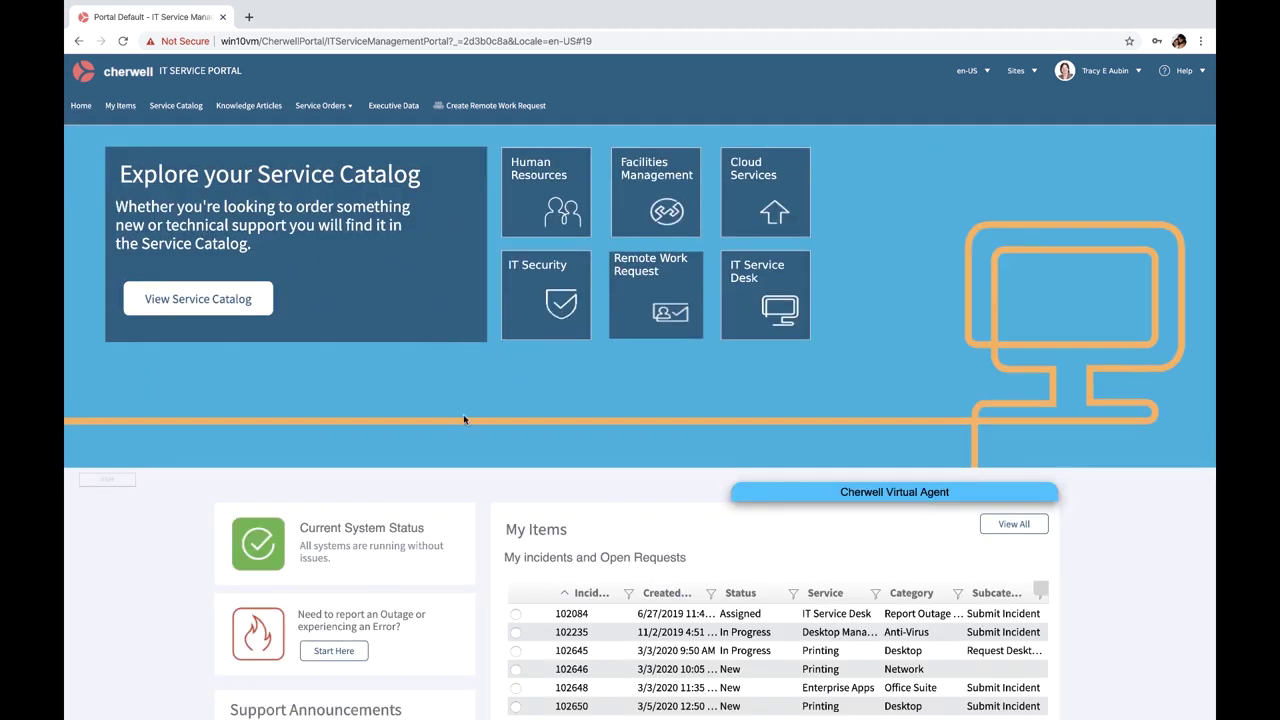
Step: Start a Remote Work Request to check out my company device with a monitor, docking station and mouse
{"action": "left_click", "coordinate": [629, 318]}
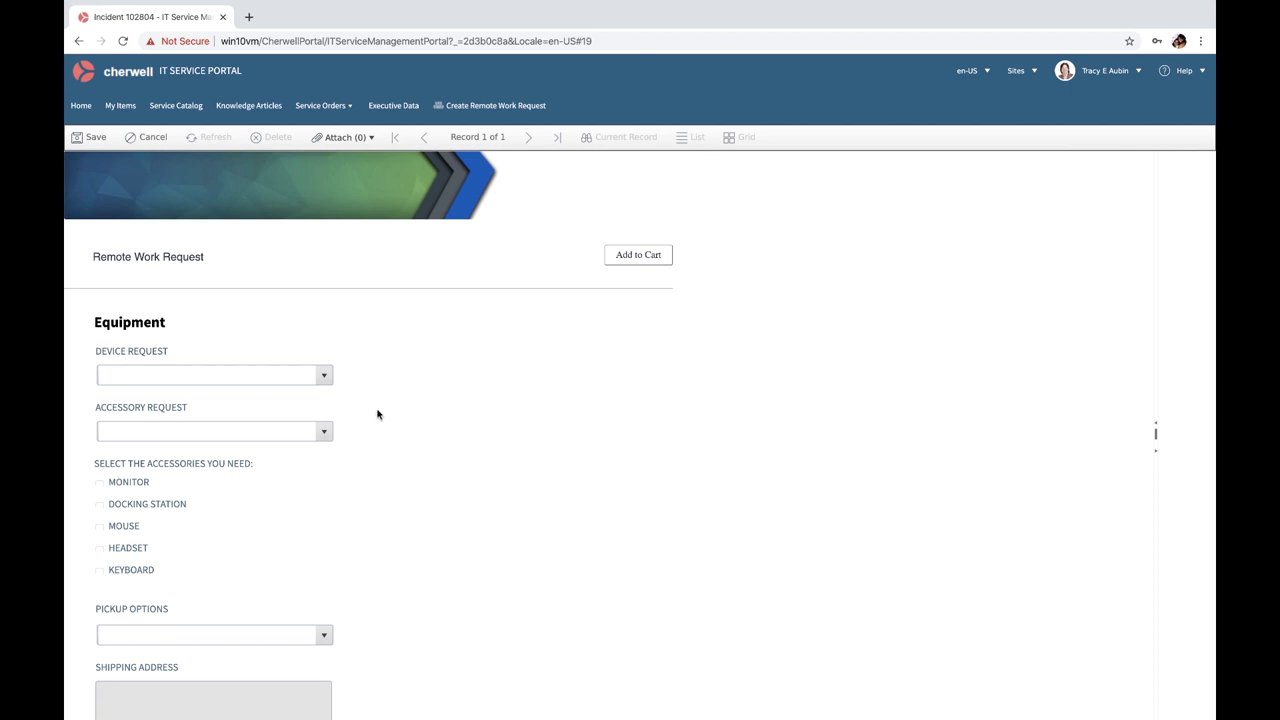
{"action": "left_click", "coordinate": [325, 379]}
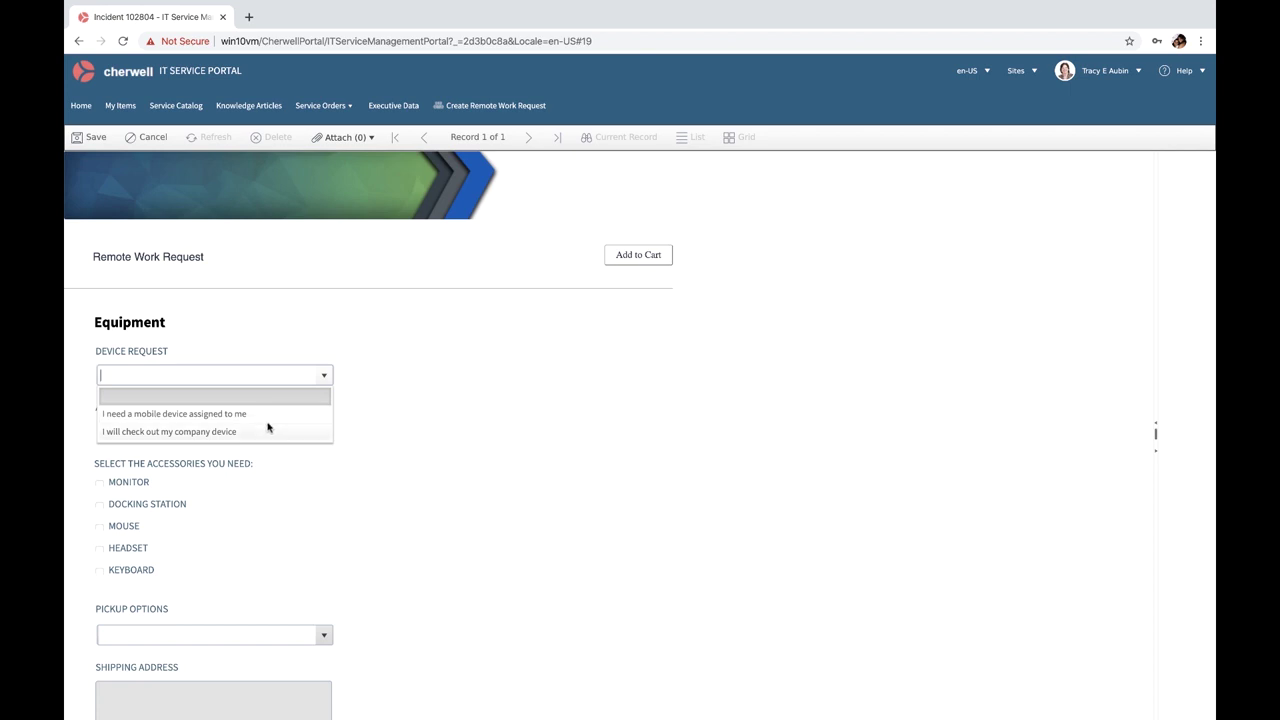
{"action": "left_click", "coordinate": [244, 432]}
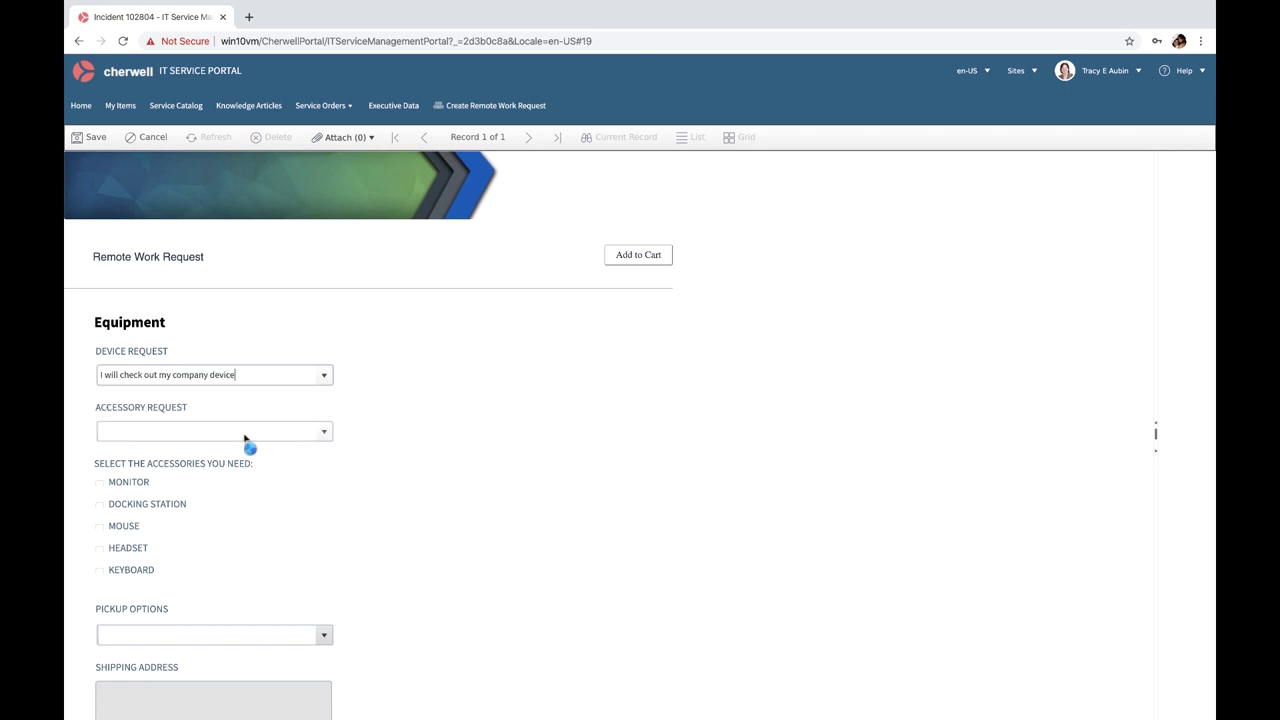
{"action": "left_click", "coordinate": [325, 433]}
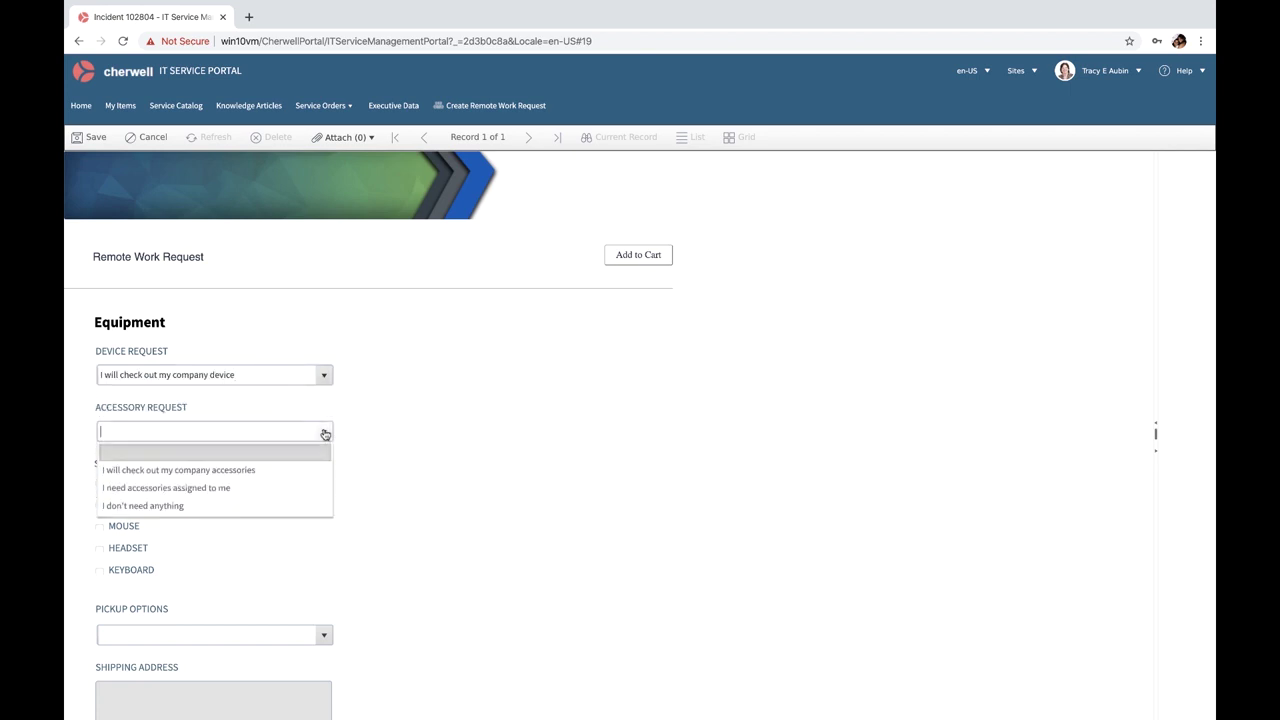
{"action": "left_click", "coordinate": [257, 489]}
{"action": "left_click", "coordinate": [99, 483]}
{"action": "left_click", "coordinate": [99, 506]}
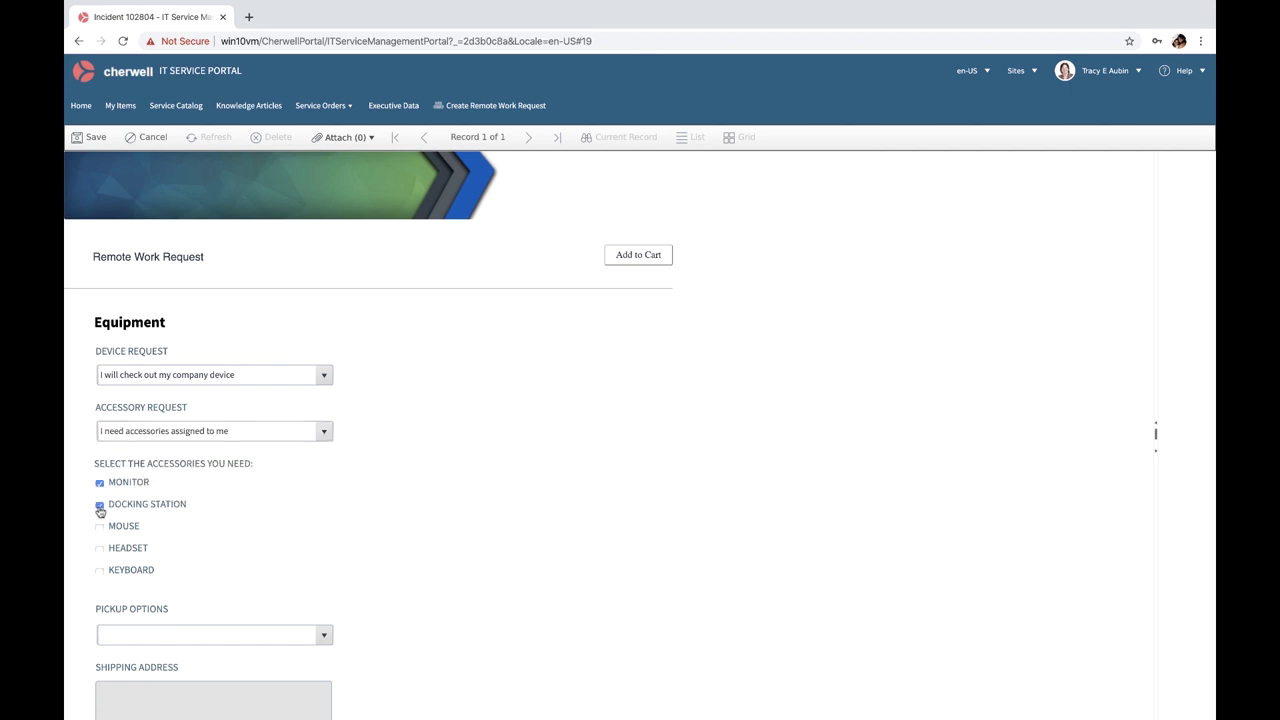
{"action": "left_click", "coordinate": [99, 527]}
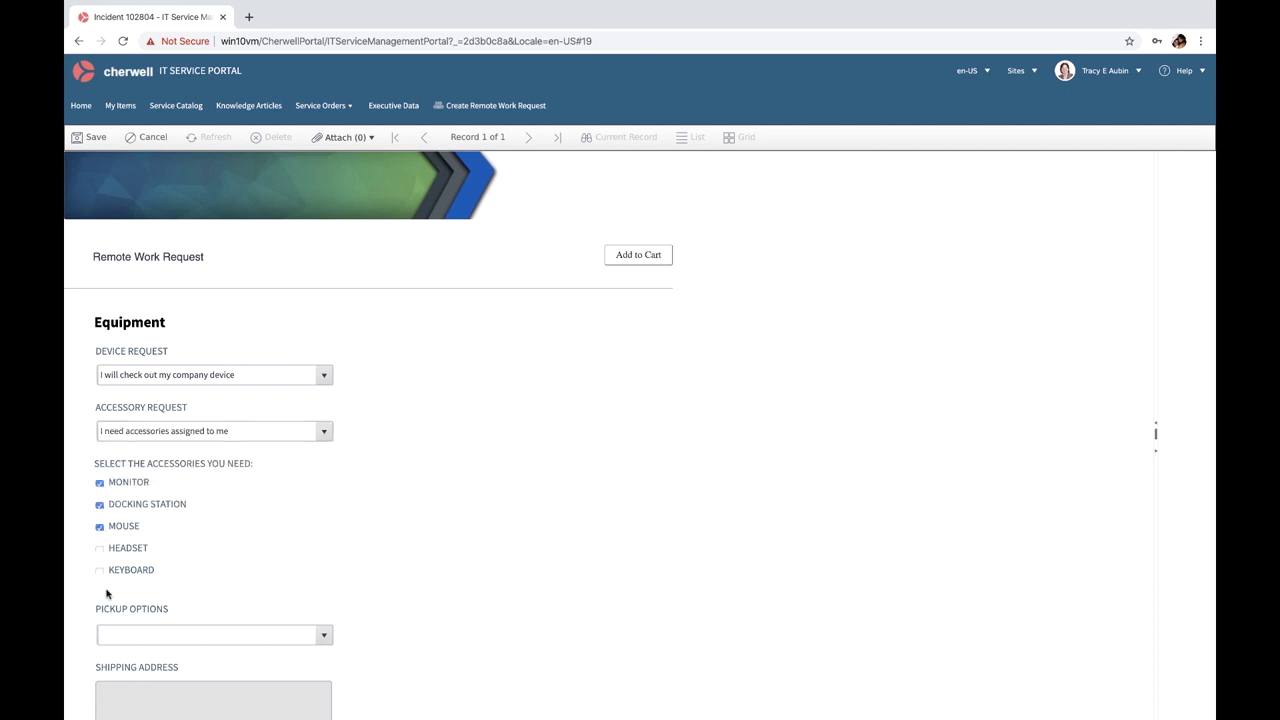
Step: Choose Ship to Home, enter the home shipping address, and add the request to the cart
{"action": "left_click", "coordinate": [324, 641]}
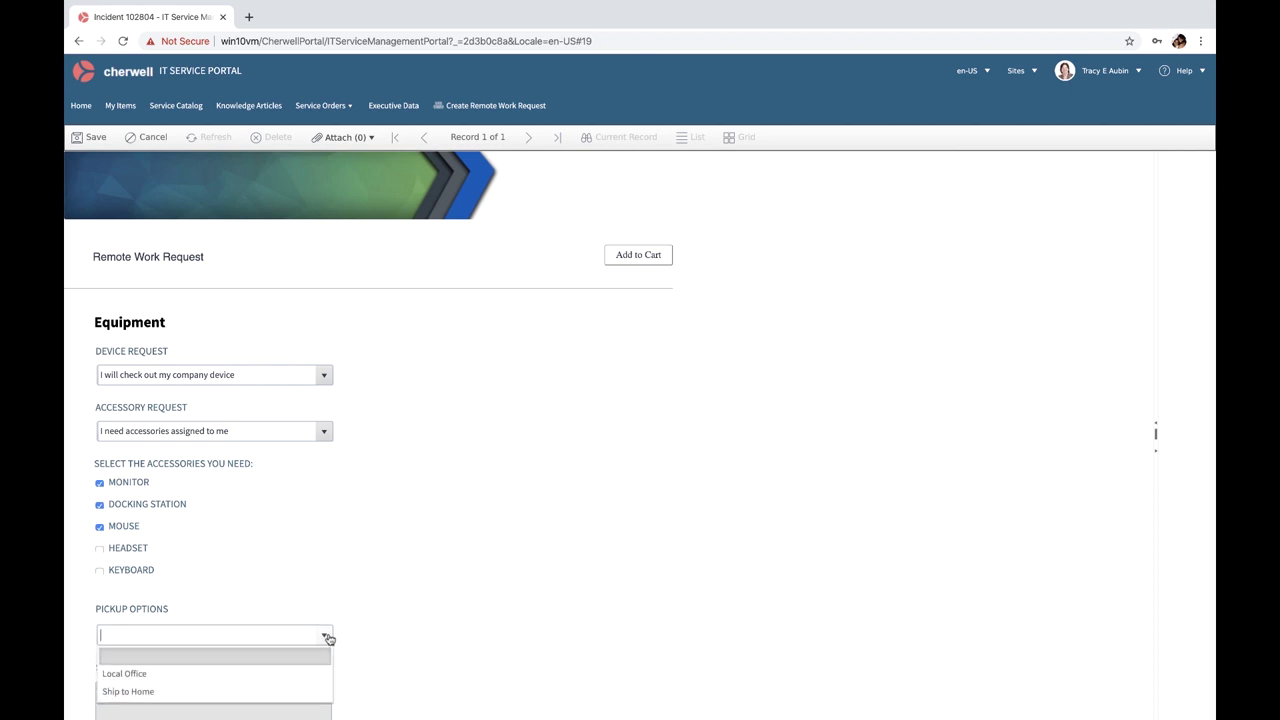
{"action": "left_click", "coordinate": [163, 691]}
{"action": "left_click", "coordinate": [158, 690]}
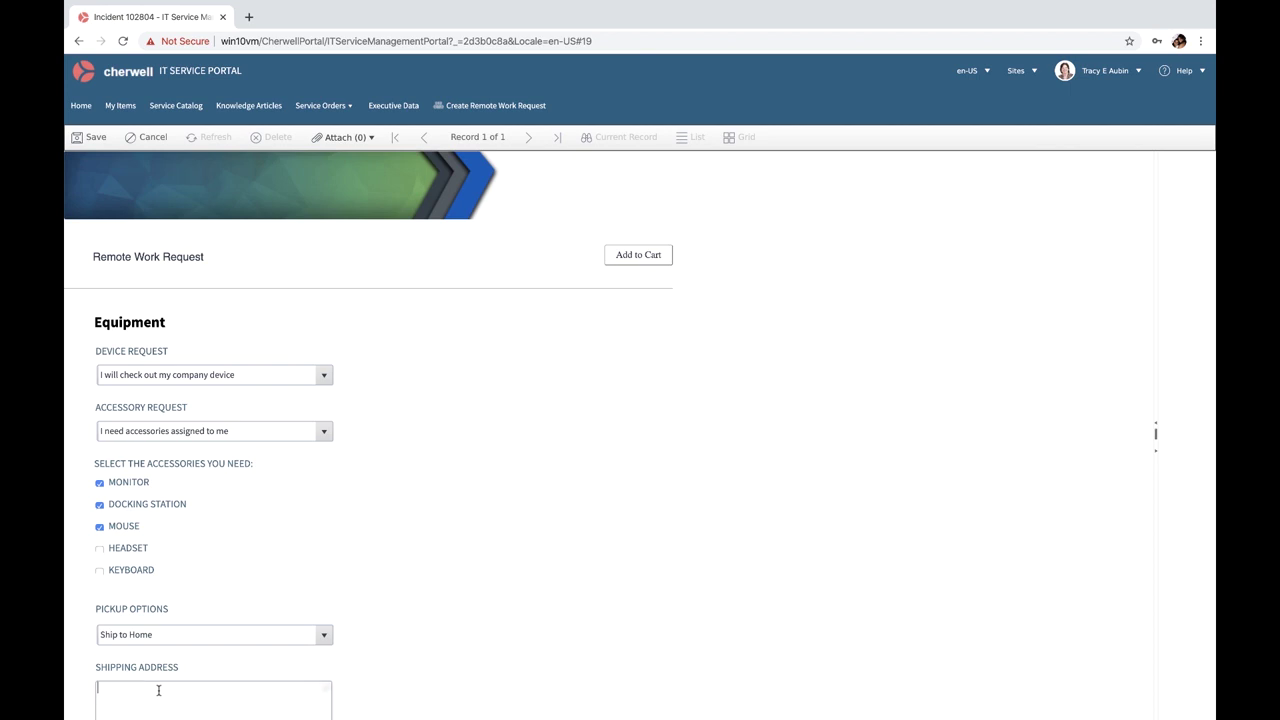
{"action": "type", "text": "3545 Acme Lanie"}
{"action": "left_click", "coordinate": [630, 254]}
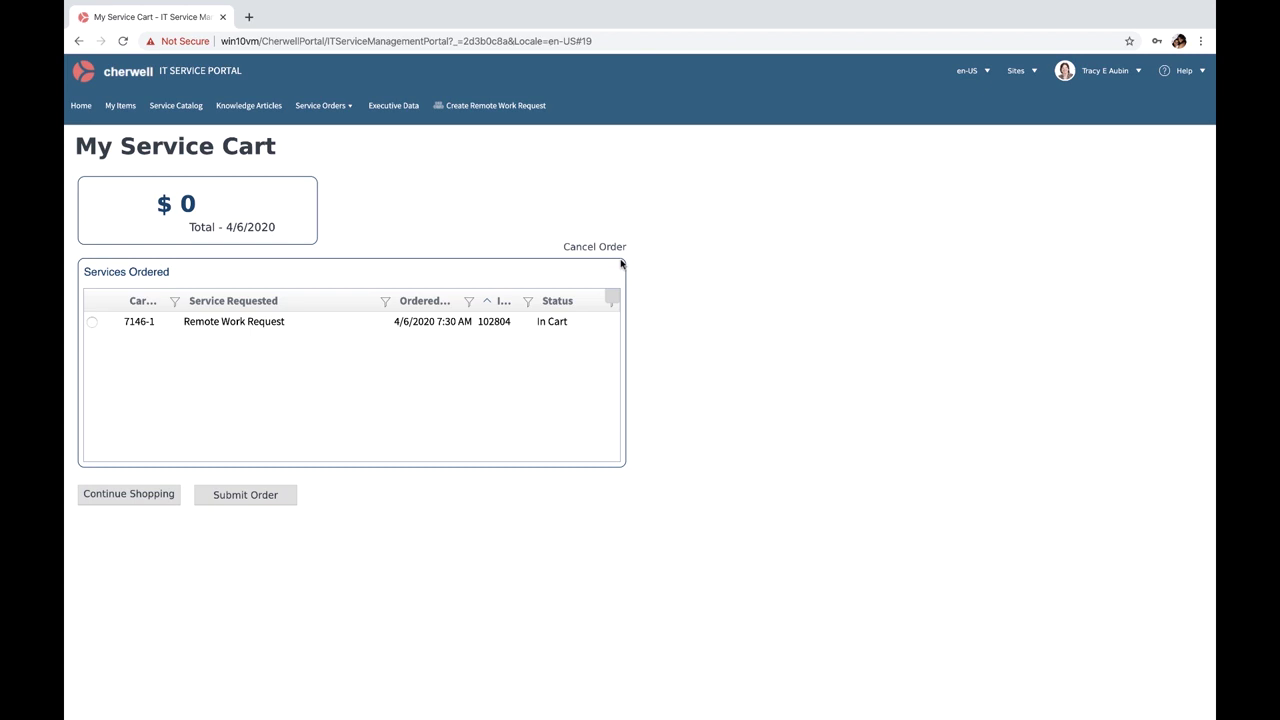
Step: Submit the cart's Remote Work Request order and acknowledge the order confirmation
{"action": "left_click", "coordinate": [248, 500]}
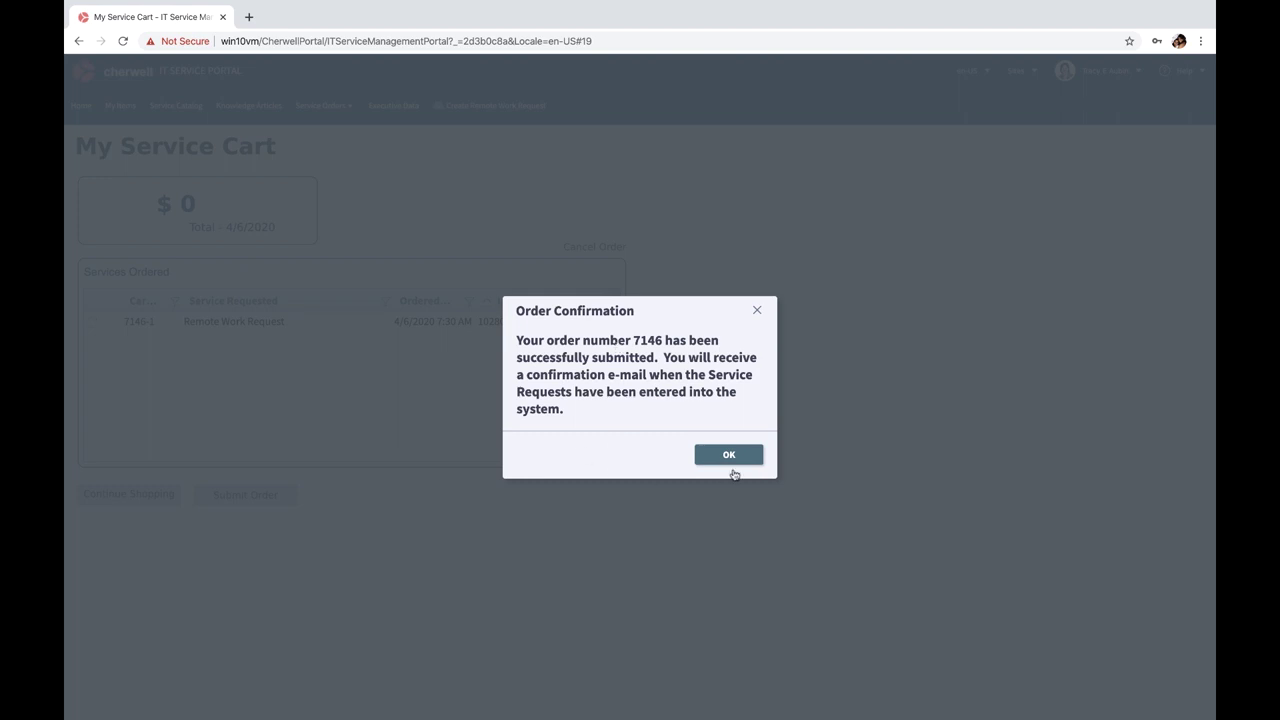
{"action": "left_click", "coordinate": [737, 458]}
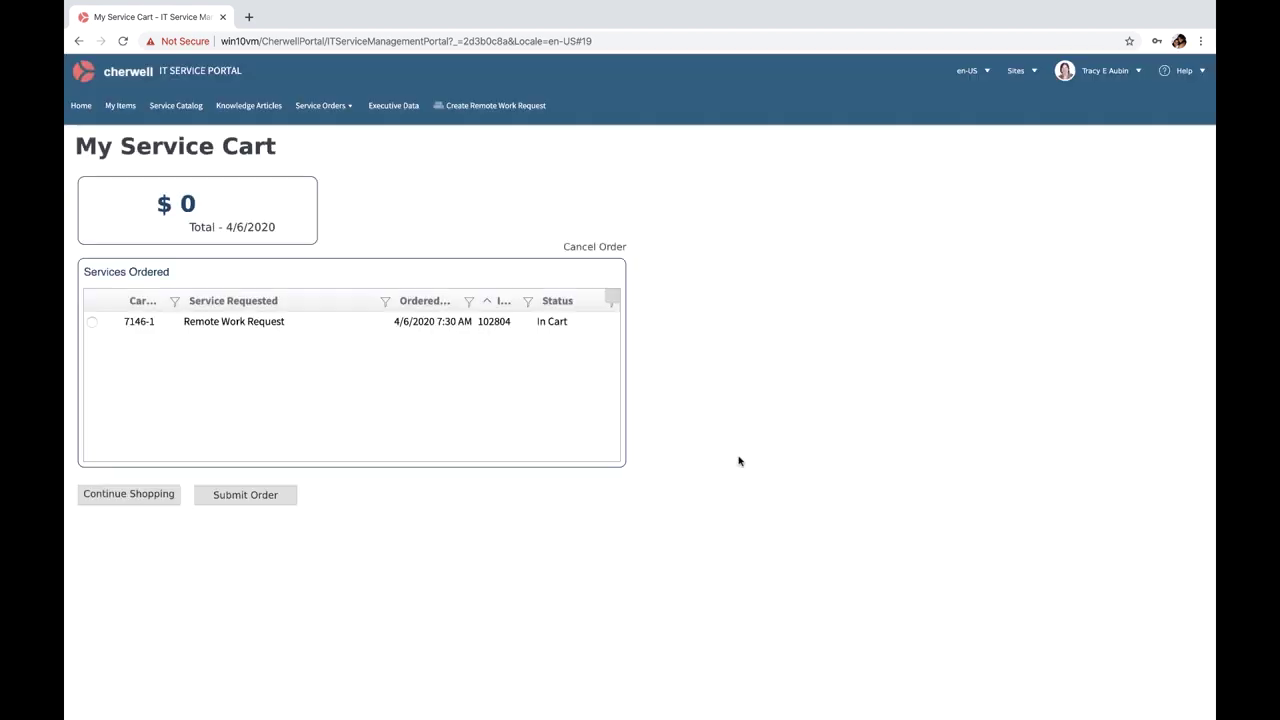
Step: Return to the portal home page and preview it in iPhone 6/7 mobile device mode
{"action": "left_click", "coordinate": [83, 108]}
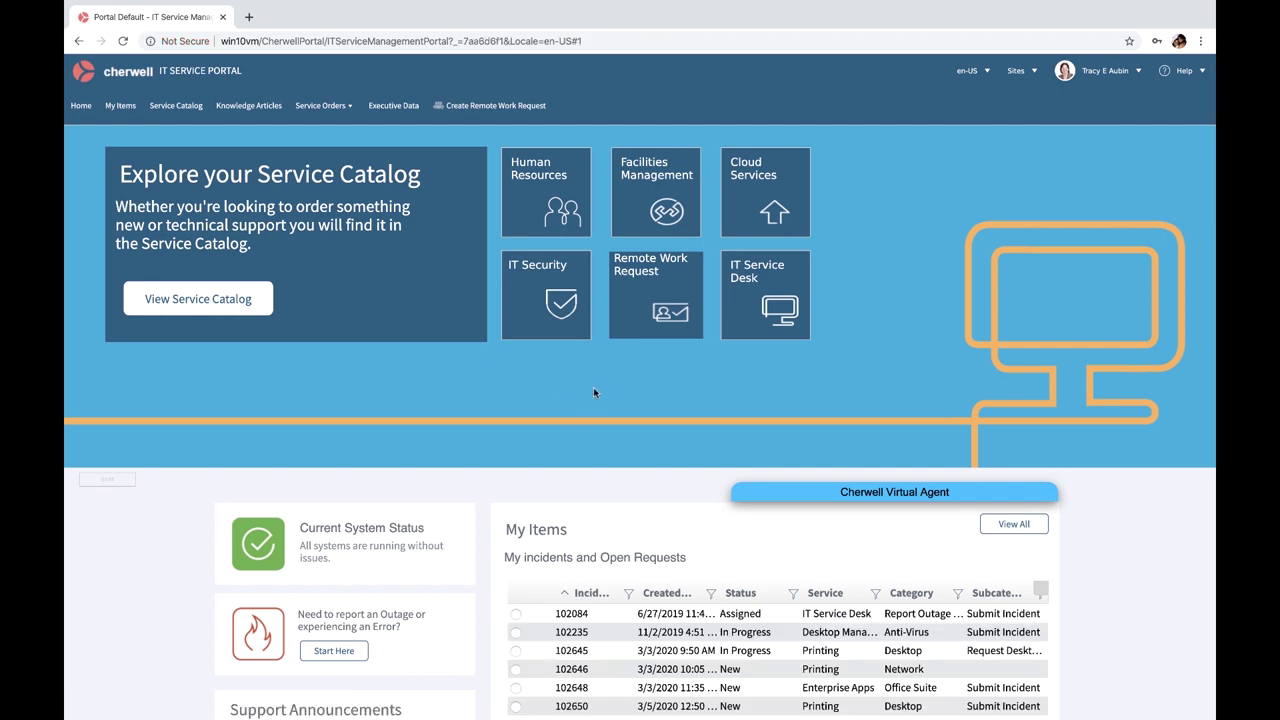
{"action": "key", "text": "ctrl+shift+m"}
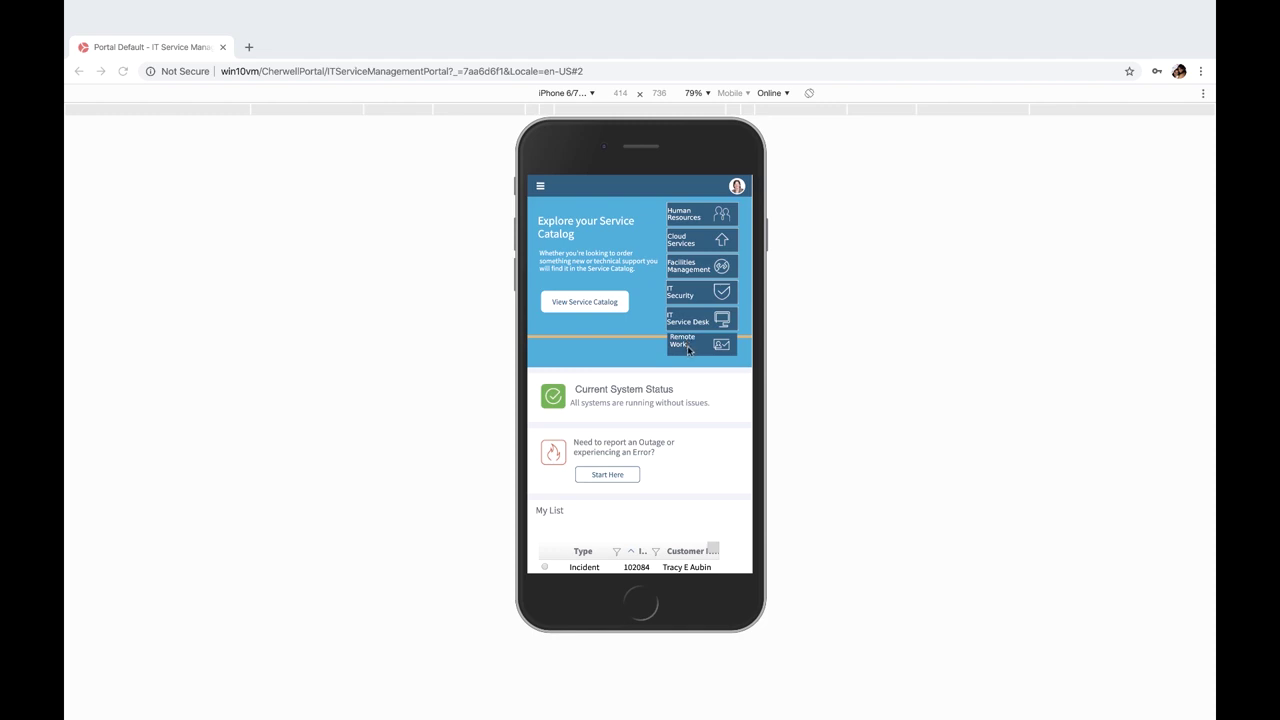
Step: Start a mobile Remote Work Request to check out my company device with an assigned monitor
{"action": "left_click", "coordinate": [687, 345]}
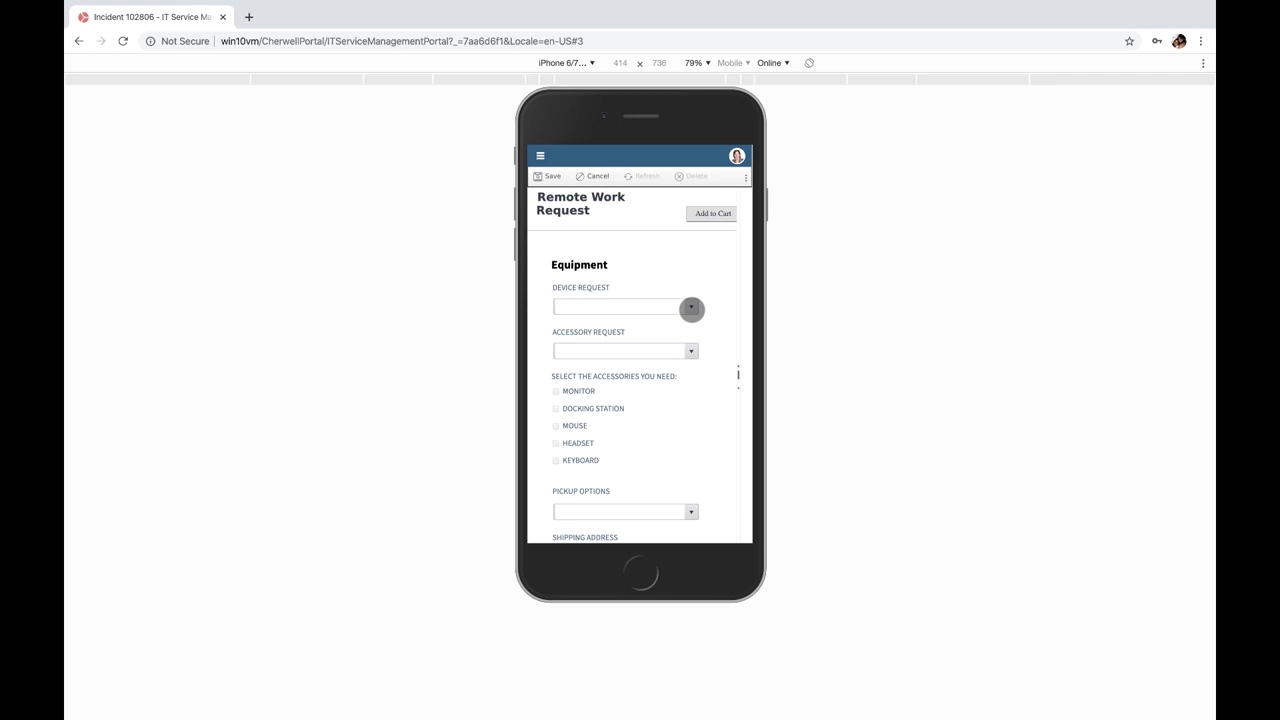
{"action": "left_click", "coordinate": [691, 306]}
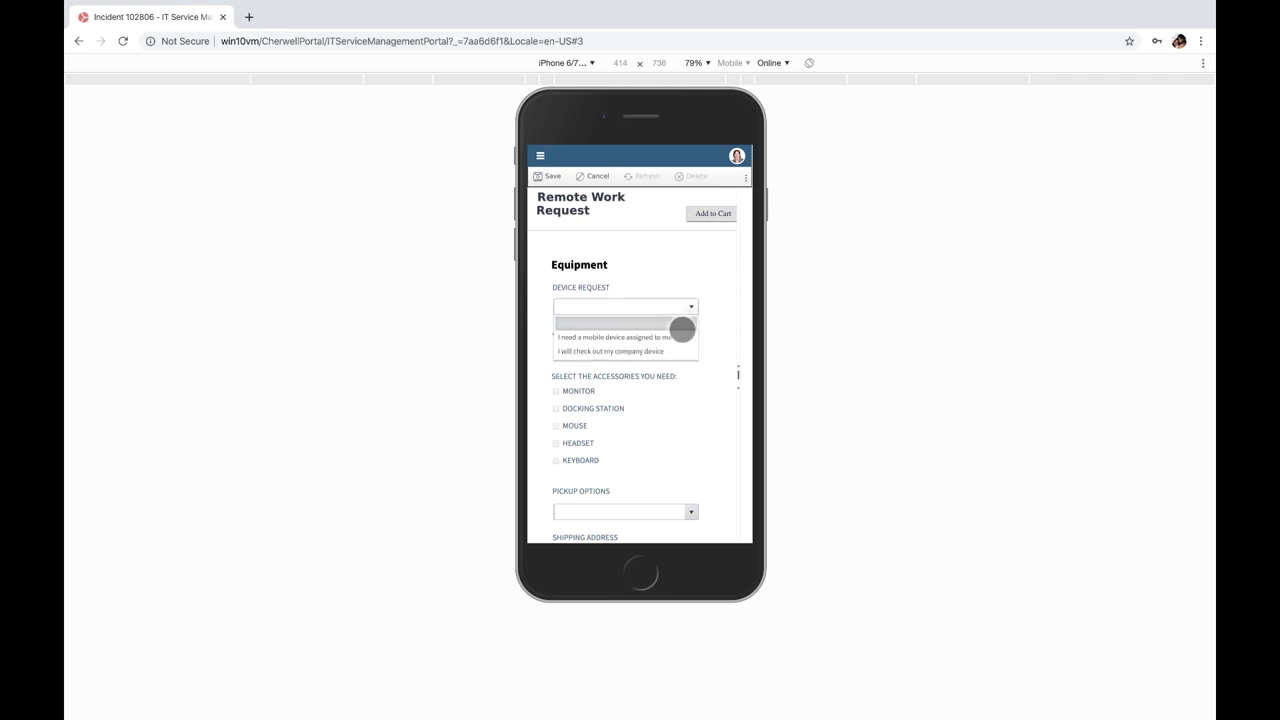
{"action": "left_click", "coordinate": [662, 350]}
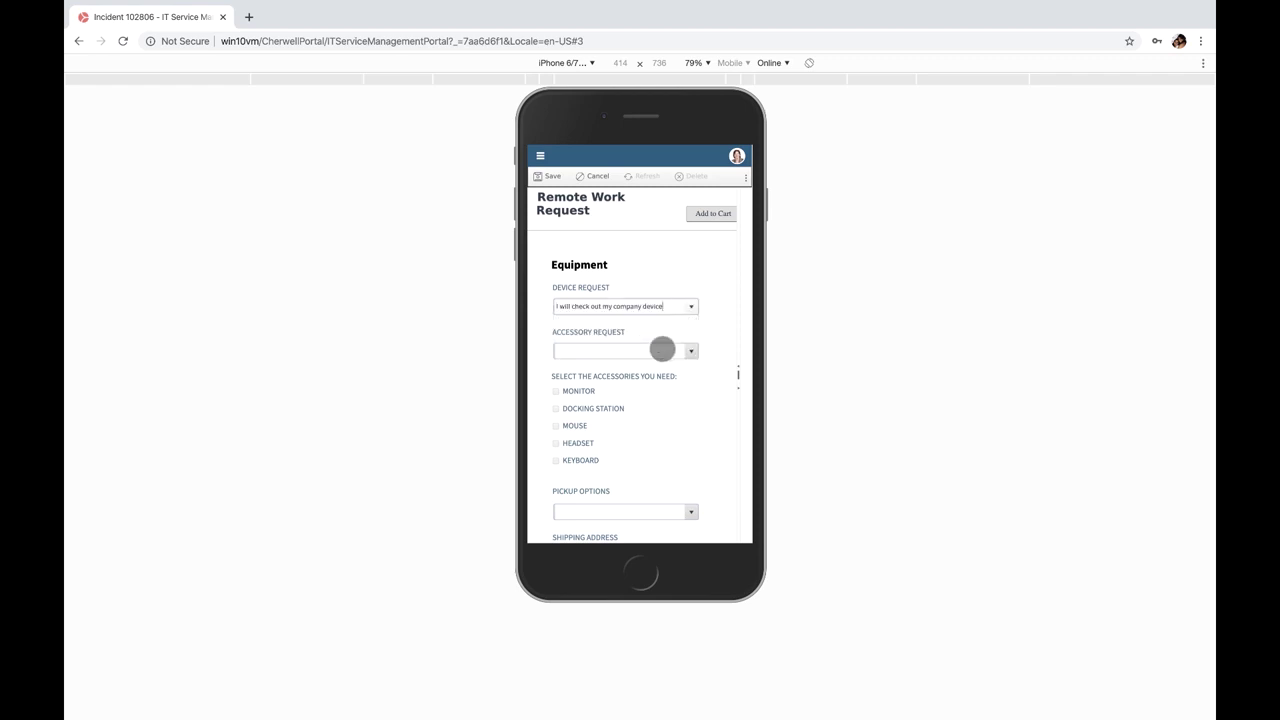
{"action": "left_click", "coordinate": [688, 352]}
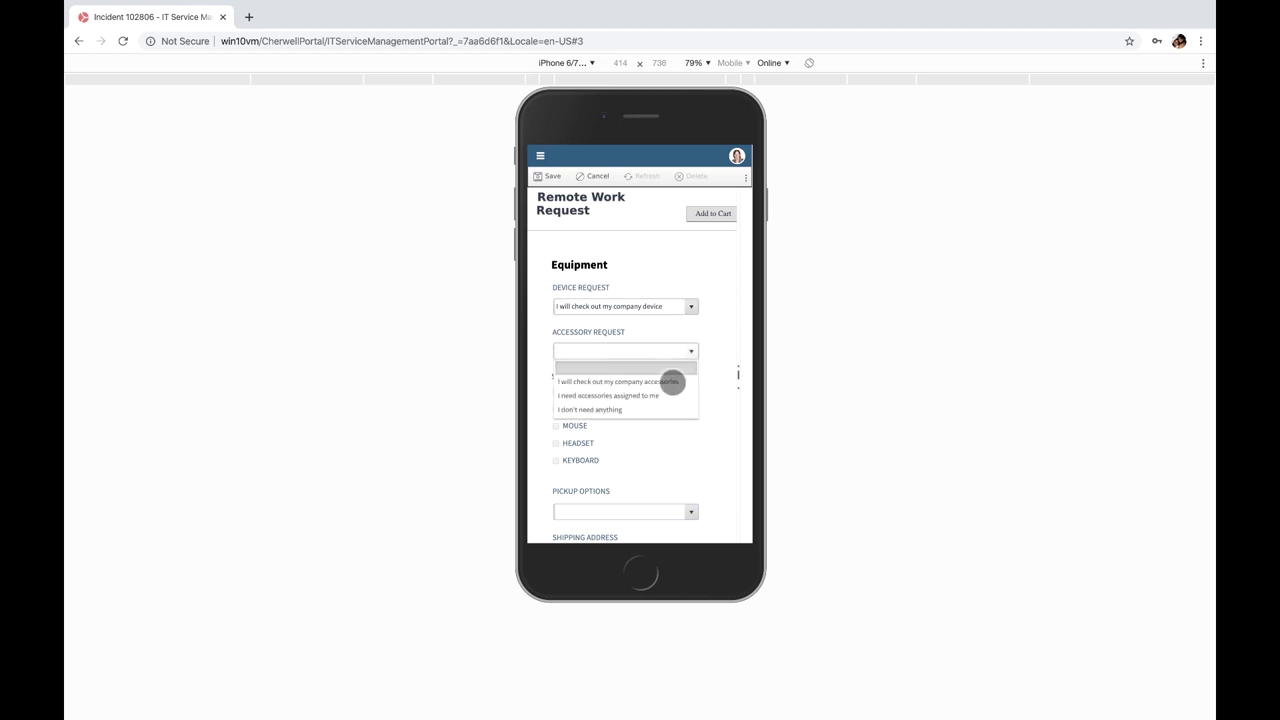
{"action": "left_click", "coordinate": [654, 395]}
{"action": "left_click", "coordinate": [563, 391]}
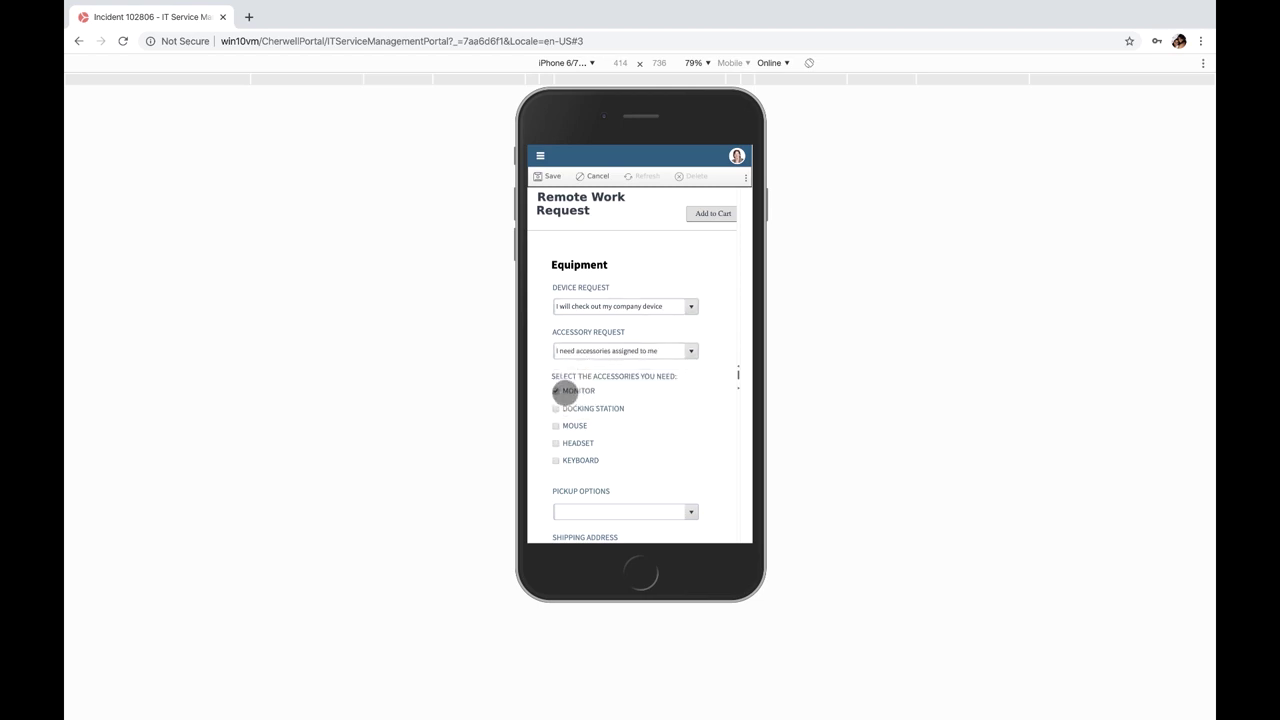
Step: Choose Ship to Home and enter the employee's home shipping address
{"action": "scroll", "coordinate": [672, 490], "scroll_direction": "down", "scroll_amount": 2}
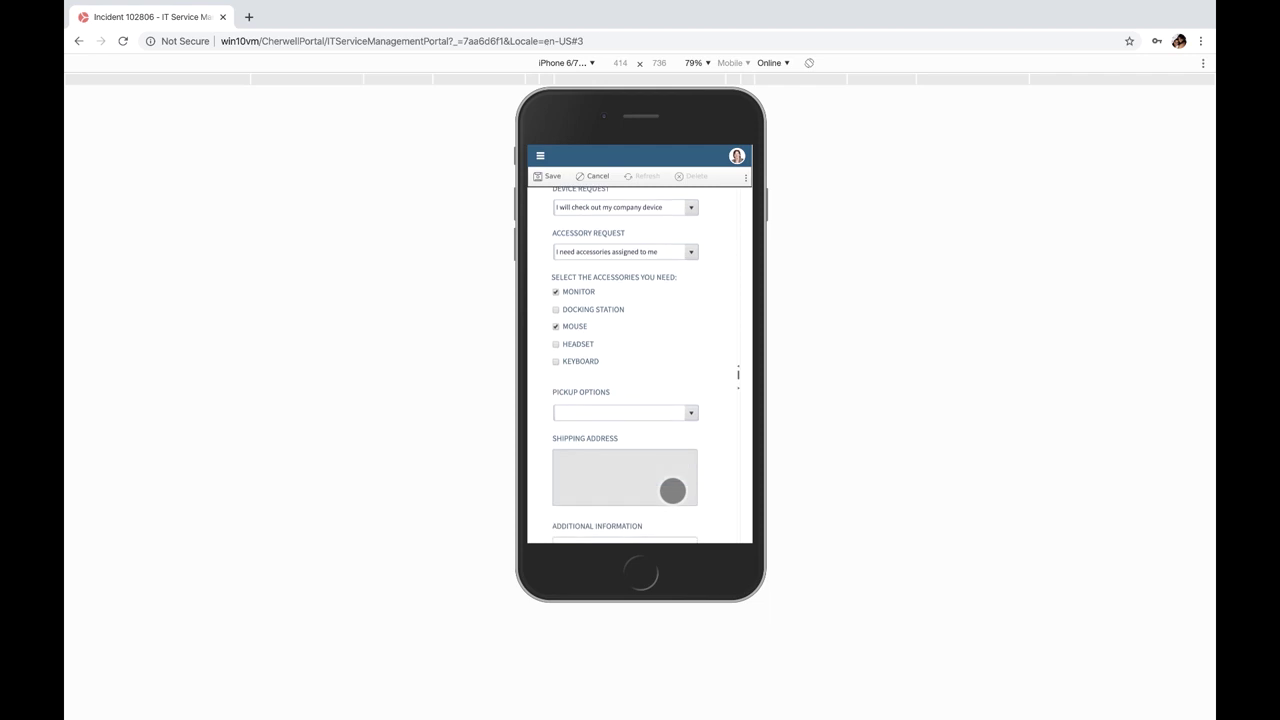
{"action": "left_click", "coordinate": [690, 413]}
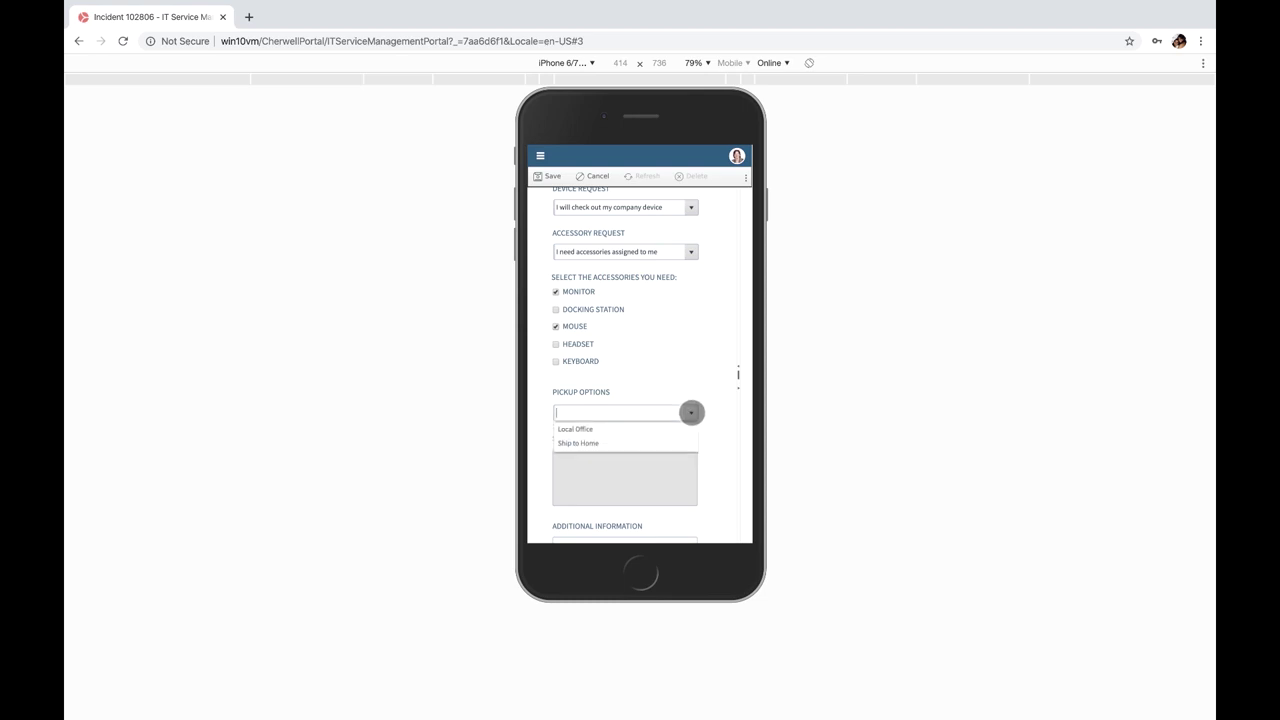
{"action": "left_click", "coordinate": [580, 457]}
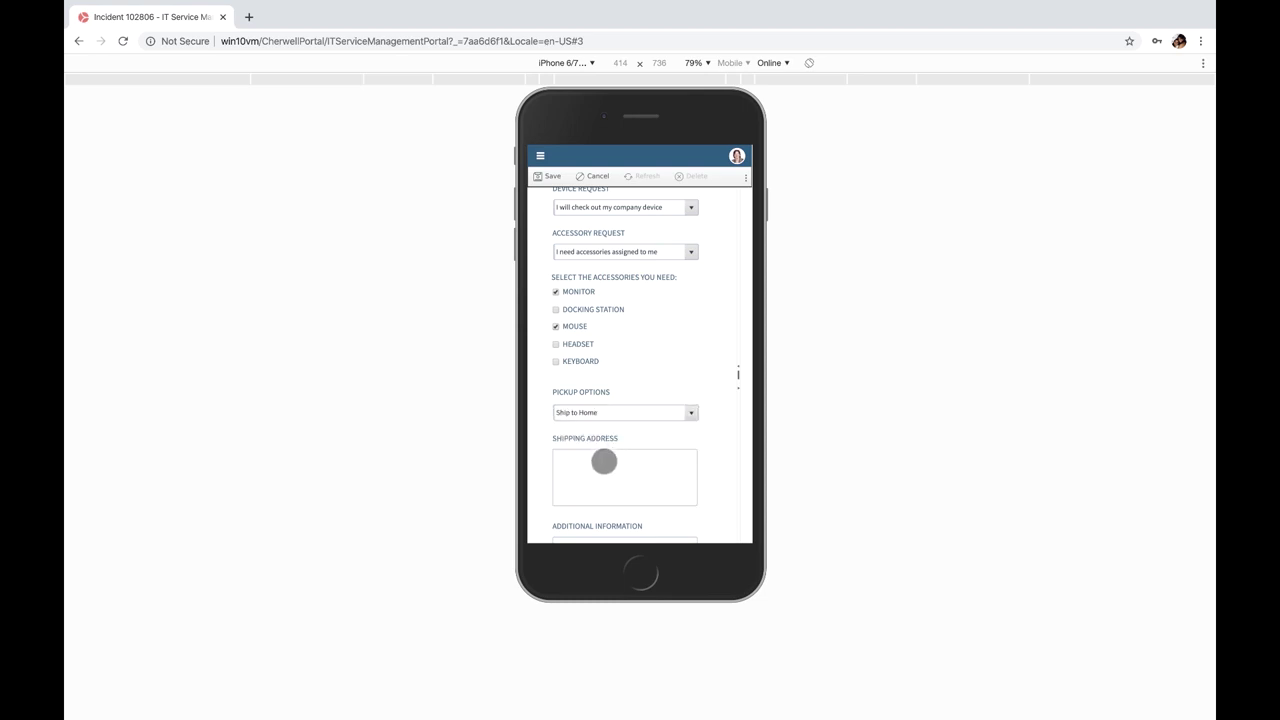
{"action": "left_click", "coordinate": [604, 461]}
{"action": "type", "text": "2"}
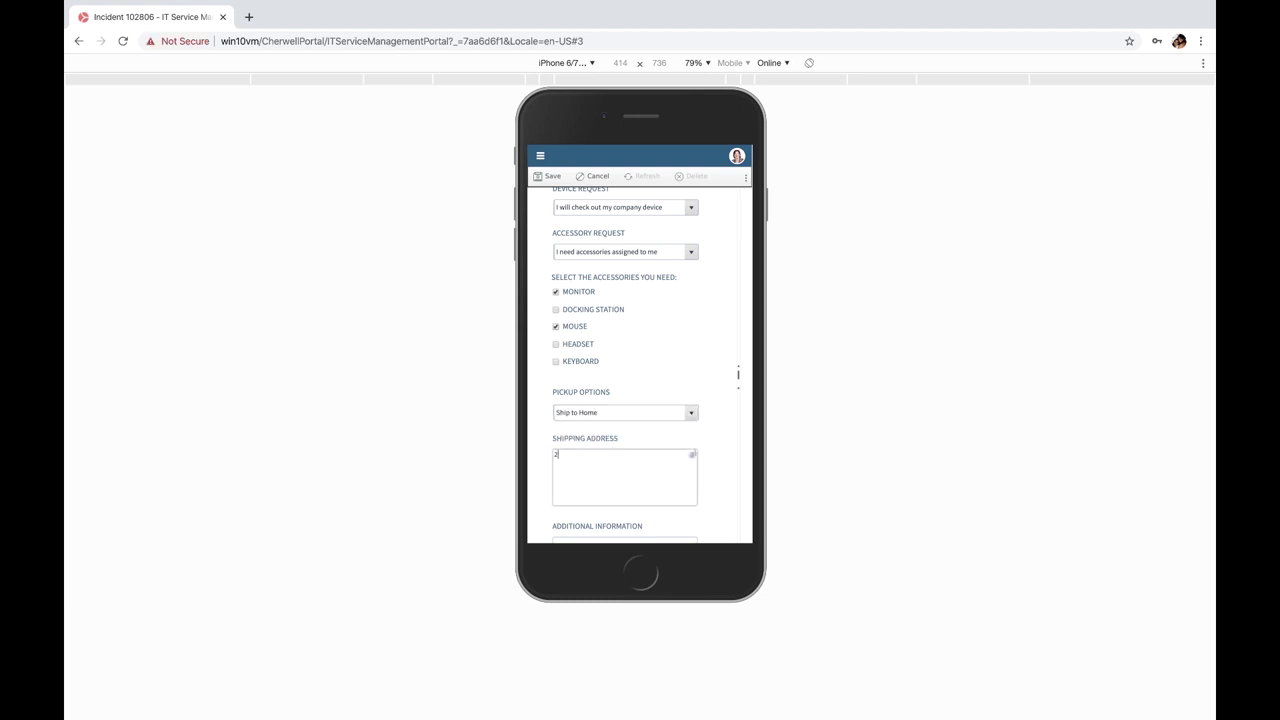
{"action": "type", "text": "345"}
{"action": "type", "text": " Acme "}
{"action": "type", "text": "Ave"}
{"action": "scroll", "coordinate": [649, 331], "scroll_direction": "up", "scroll_amount": 3}
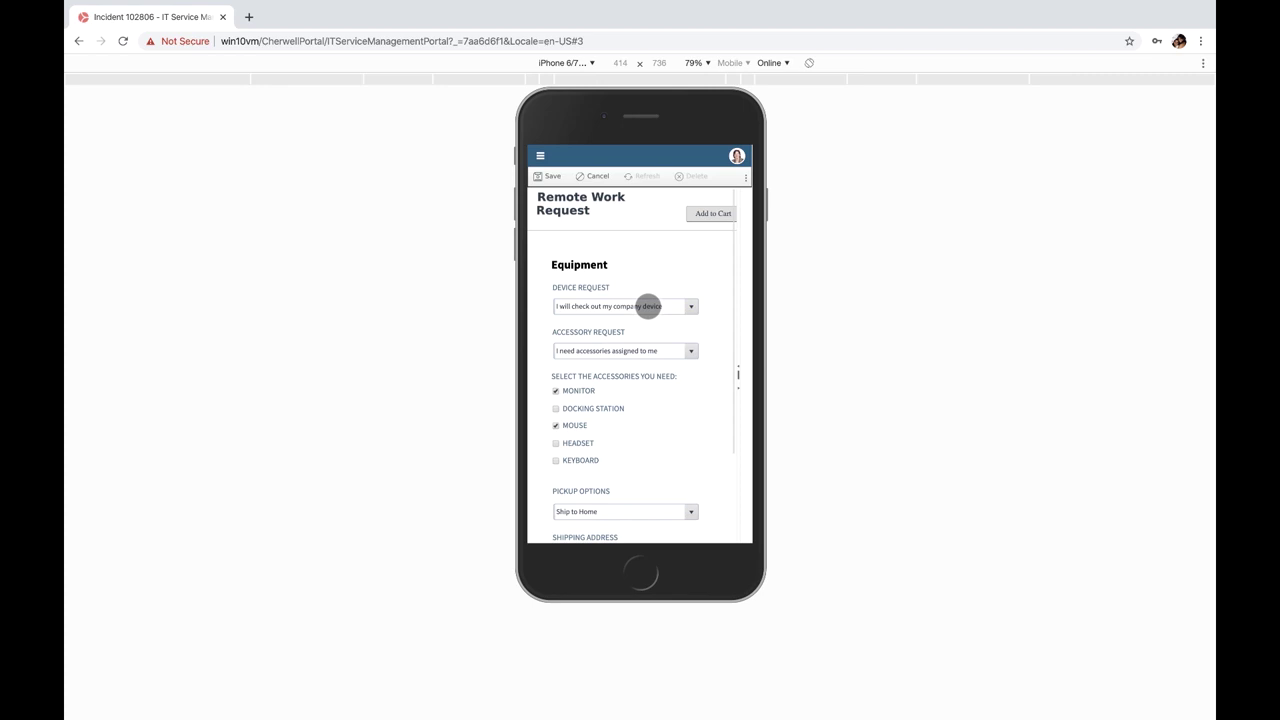
Step: Add the request to the cart, submit the order, confirm it, and go to My Items
{"action": "left_click", "coordinate": [718, 215]}
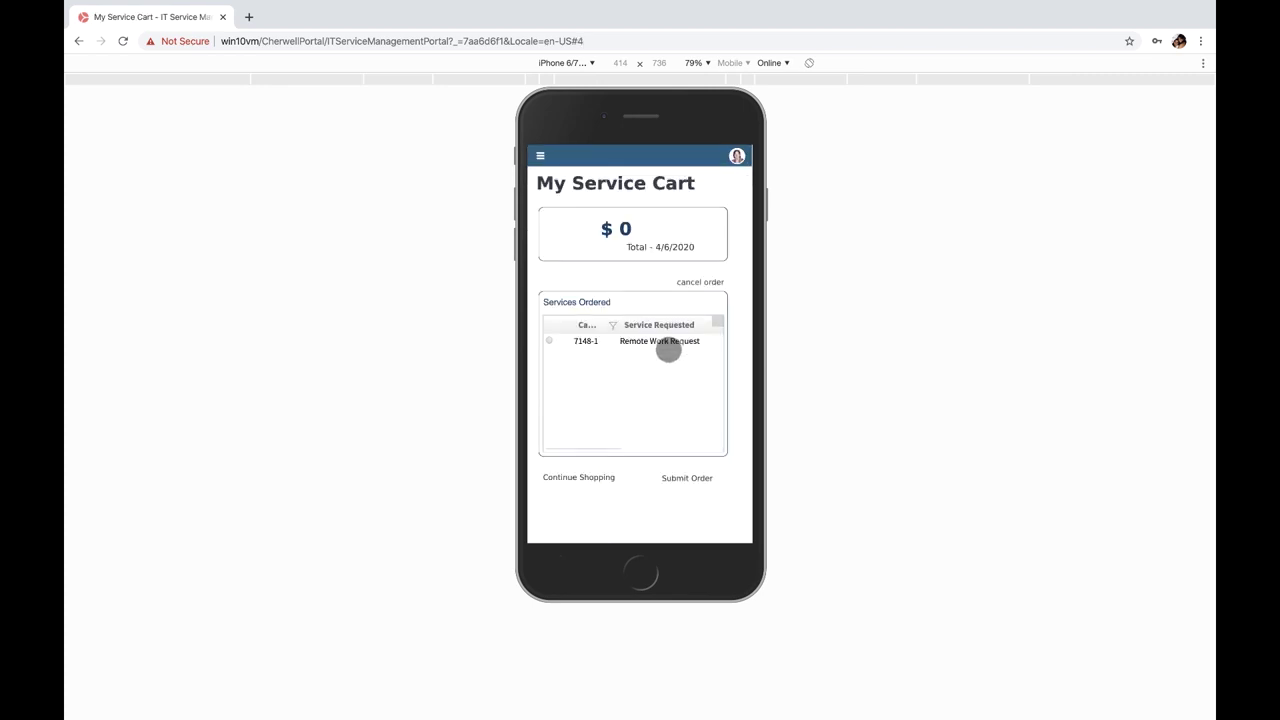
{"action": "left_click", "coordinate": [690, 476]}
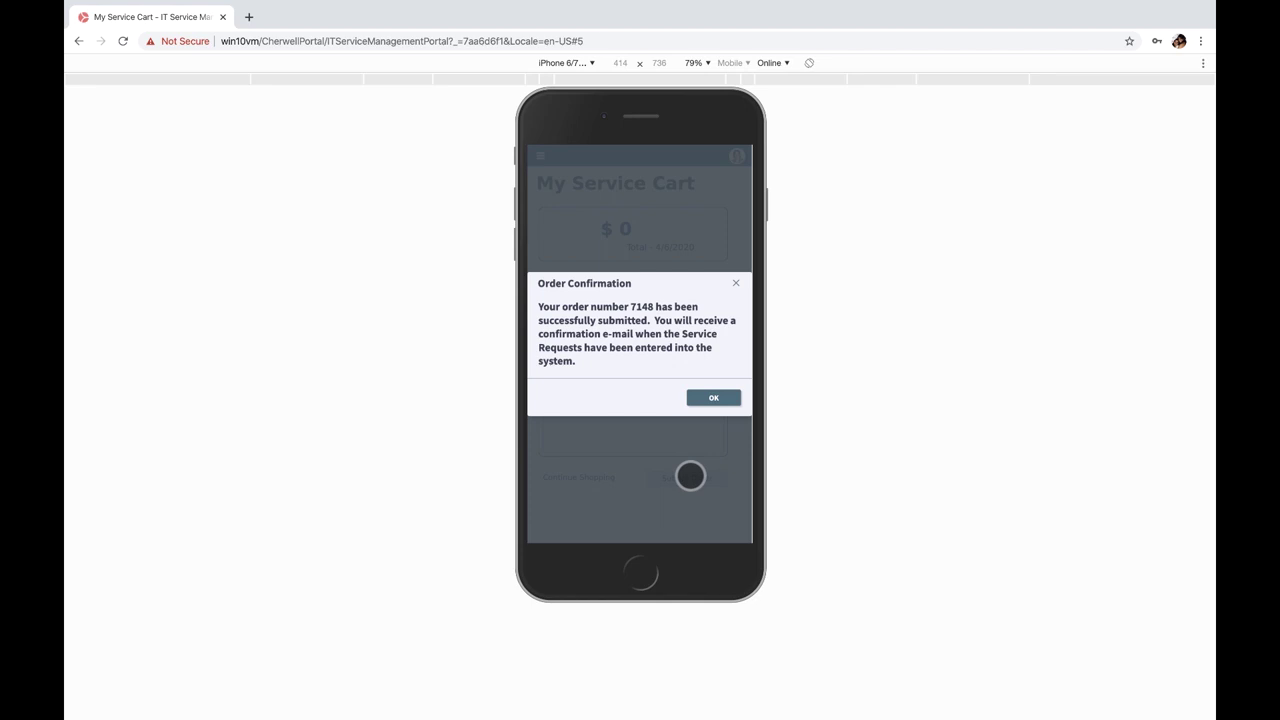
{"action": "left_click", "coordinate": [709, 397]}
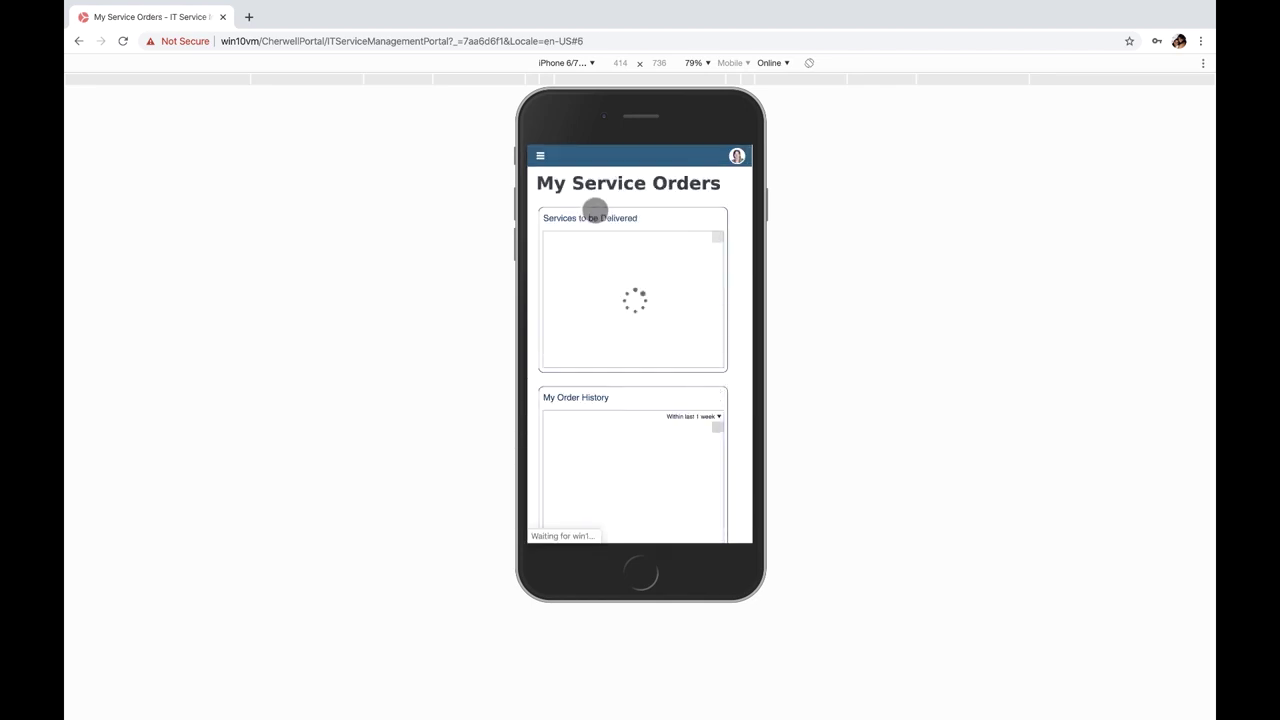
{"action": "left_click", "coordinate": [540, 155]}
{"action": "left_click", "coordinate": [546, 191]}
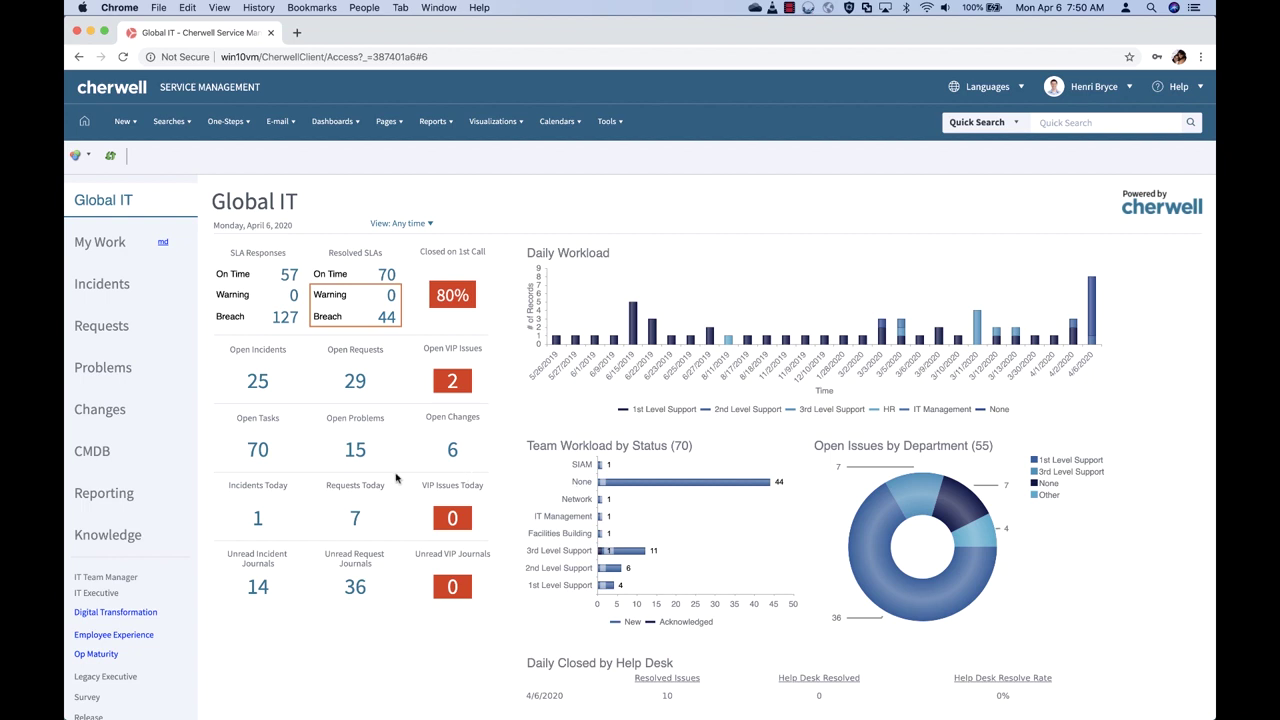
Step: Open the newest Remote Work Request from Open Requests and review its equipment and shipping answers
{"action": "left_click", "coordinate": [360, 391]}
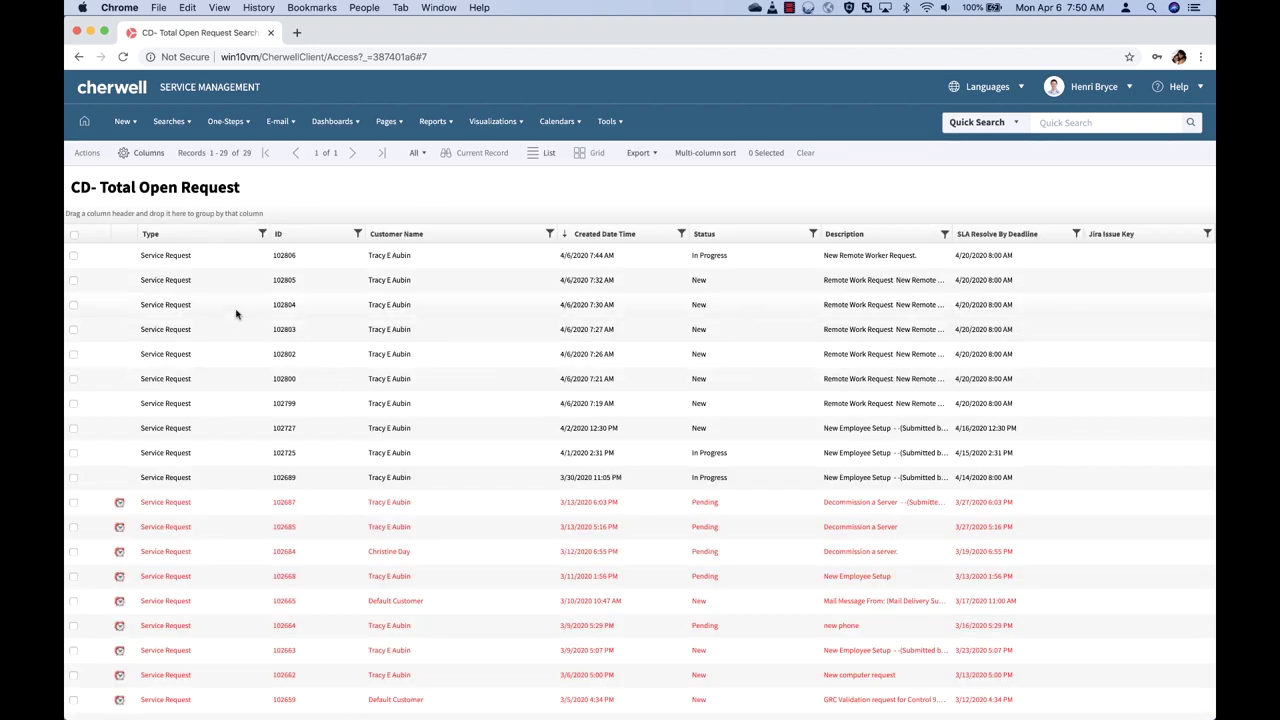
{"action": "left_click", "coordinate": [590, 264]}
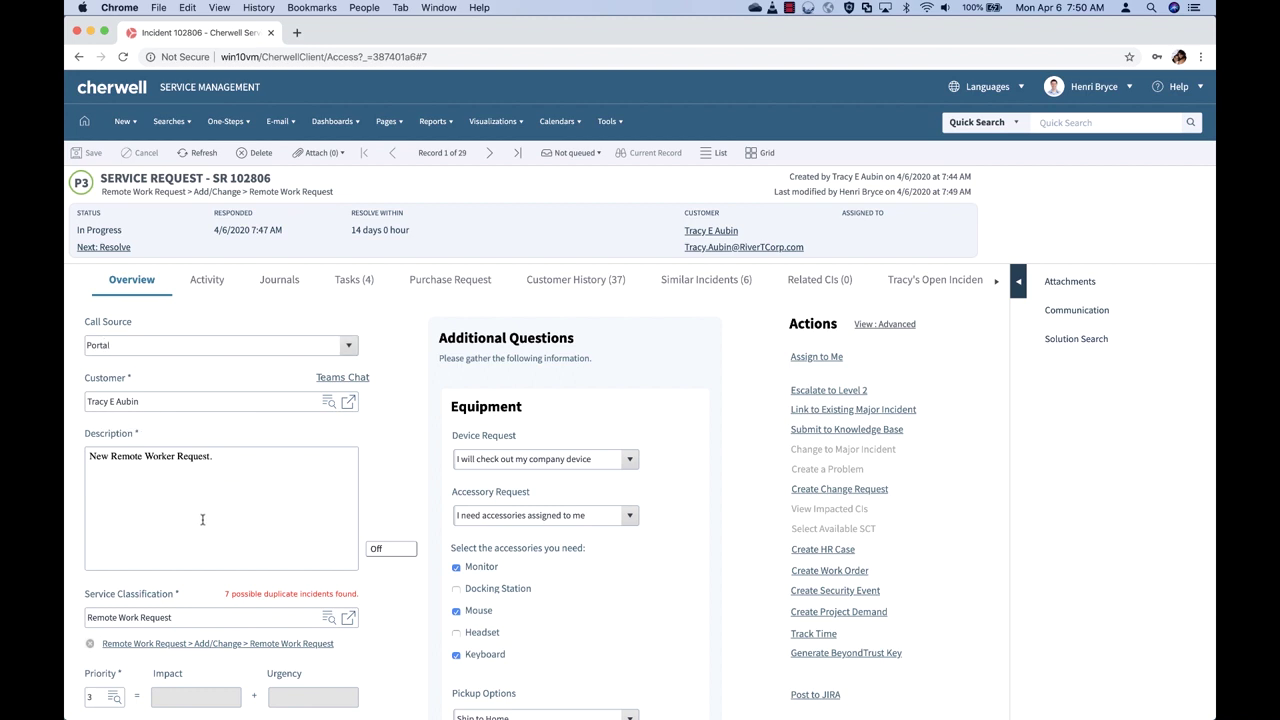
{"action": "scroll", "coordinate": [202, 519], "scroll_direction": "down", "scroll_amount": 2}
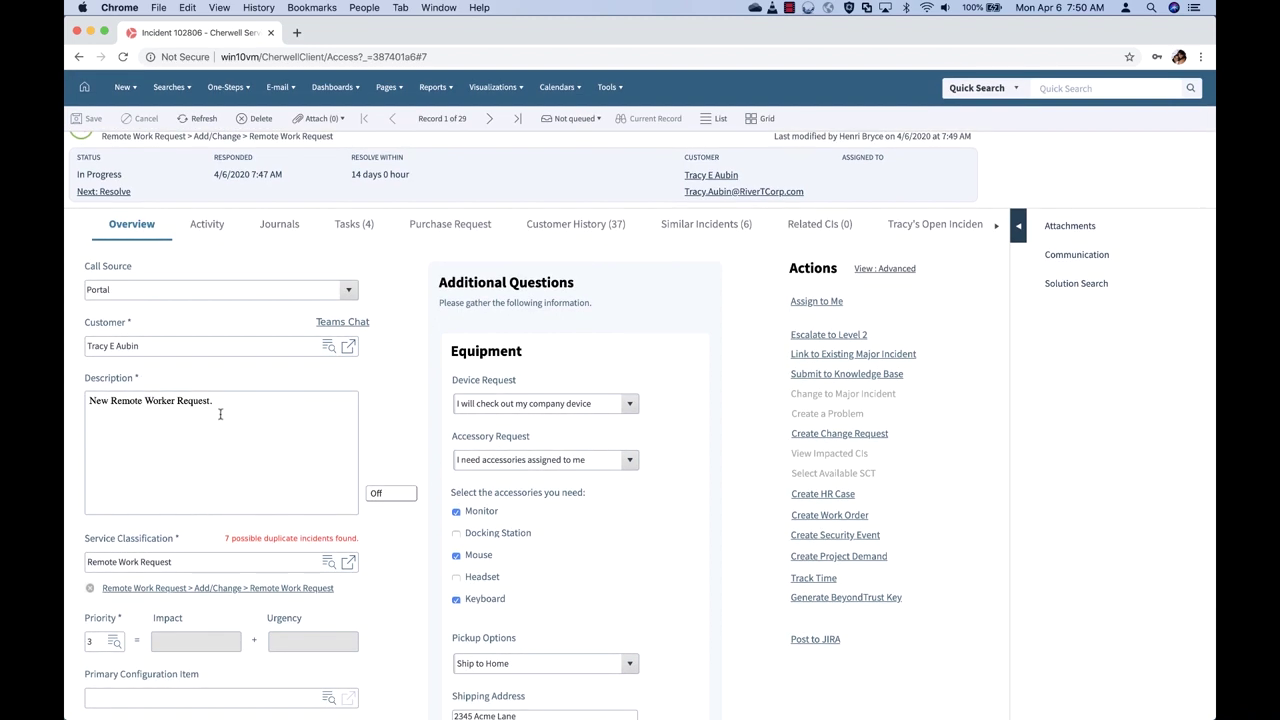
{"action": "scroll", "coordinate": [220, 413], "scroll_direction": "down", "scroll_amount": 3}
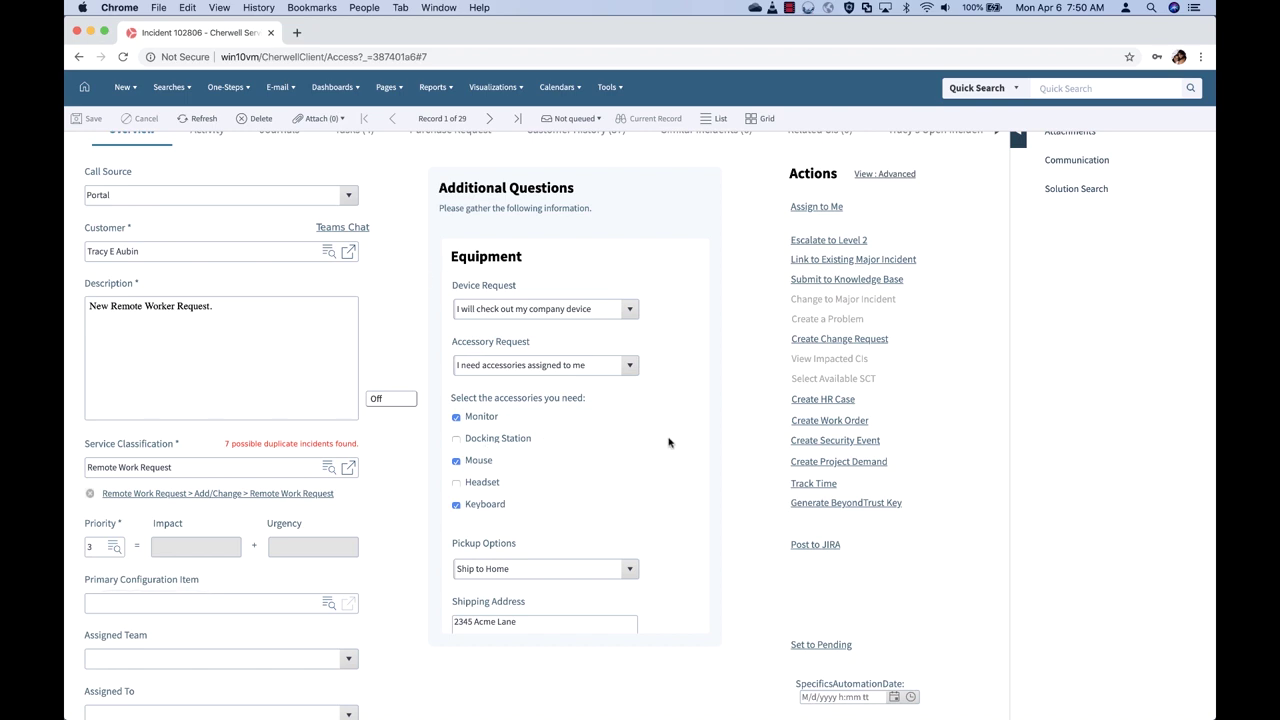
{"action": "scroll", "coordinate": [666, 330], "scroll_direction": "down", "scroll_amount": 2}
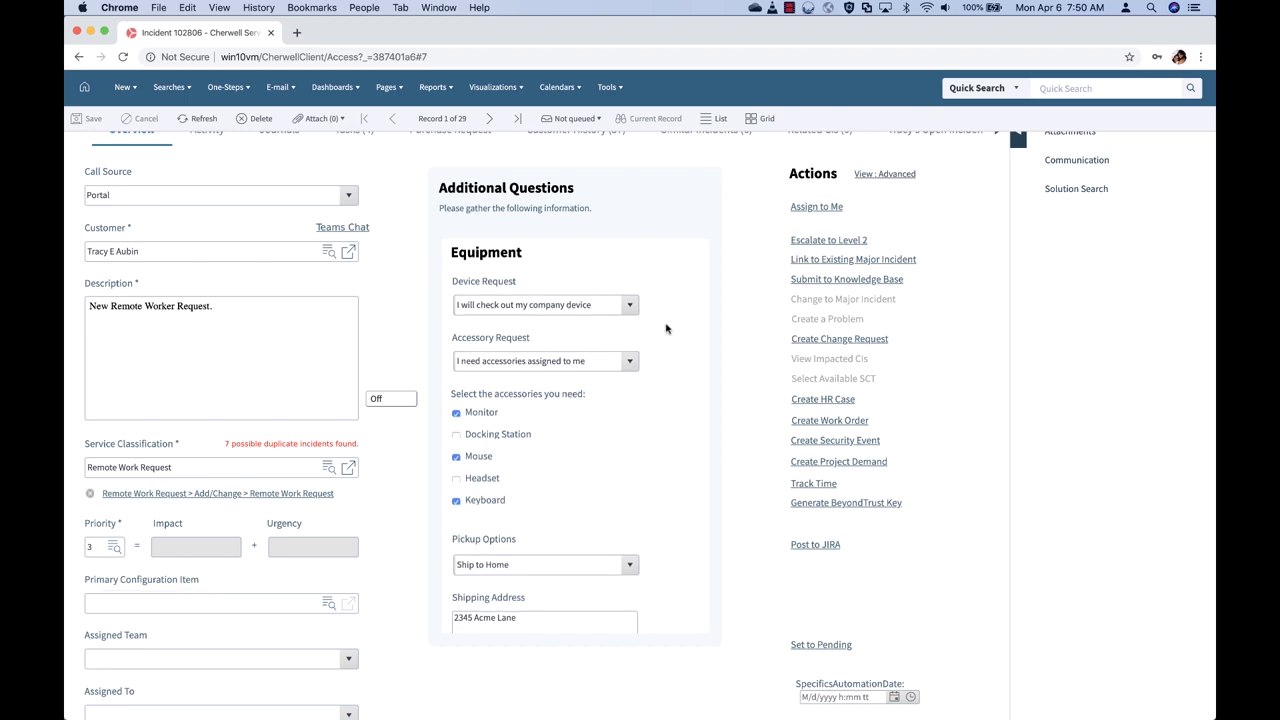
{"action": "scroll", "coordinate": [666, 328], "scroll_direction": "up", "scroll_amount": 1}
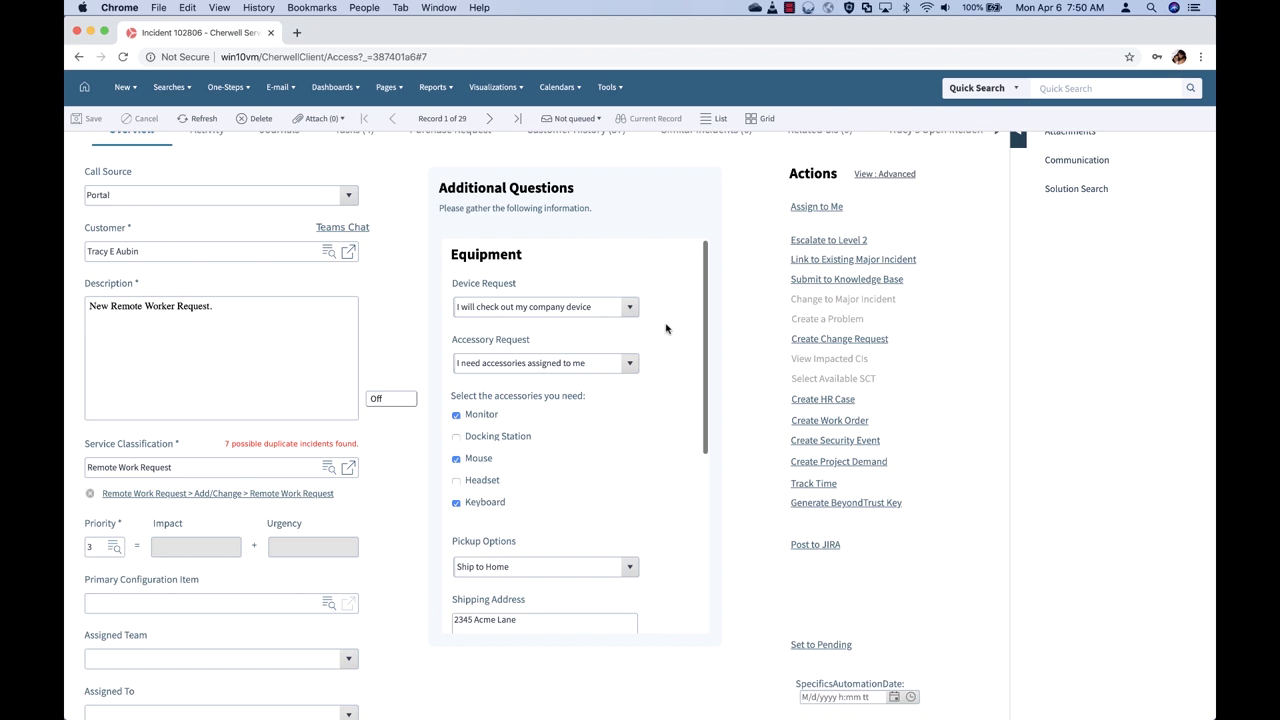
{"action": "scroll", "coordinate": [666, 328], "scroll_direction": "down", "scroll_amount": 5}
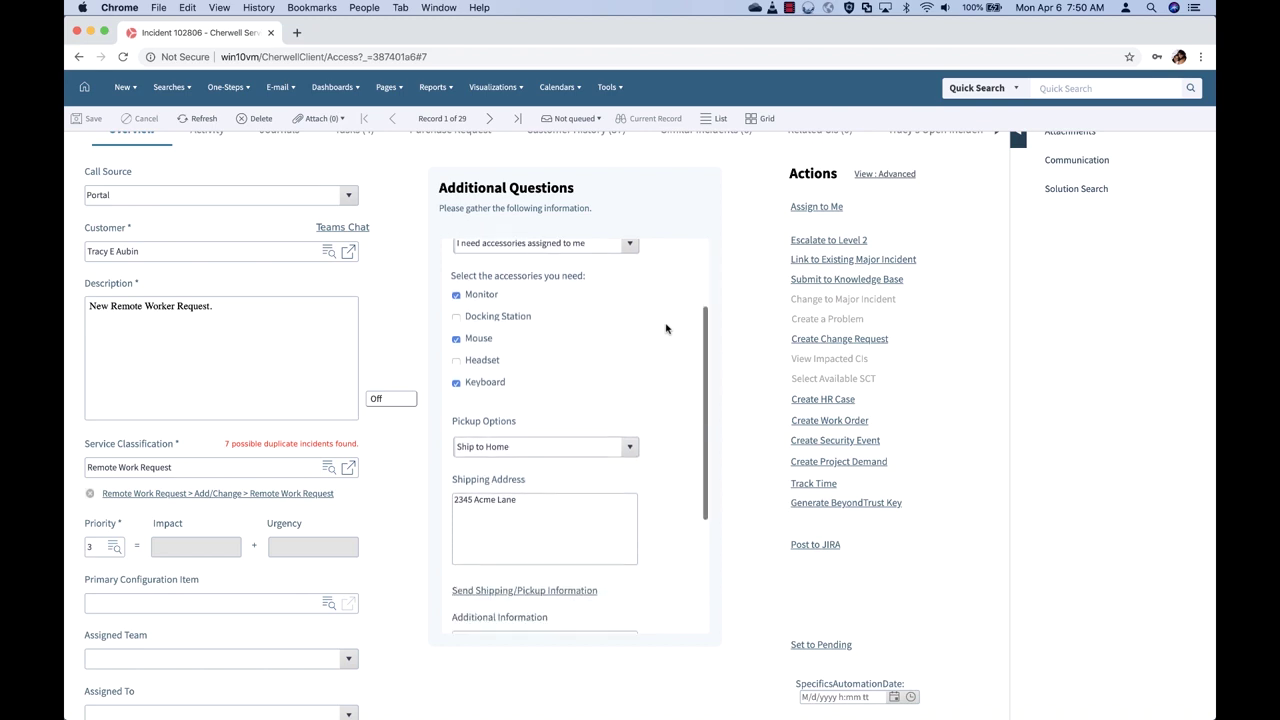
{"action": "scroll", "coordinate": [666, 328], "scroll_direction": "up", "scroll_amount": 5}
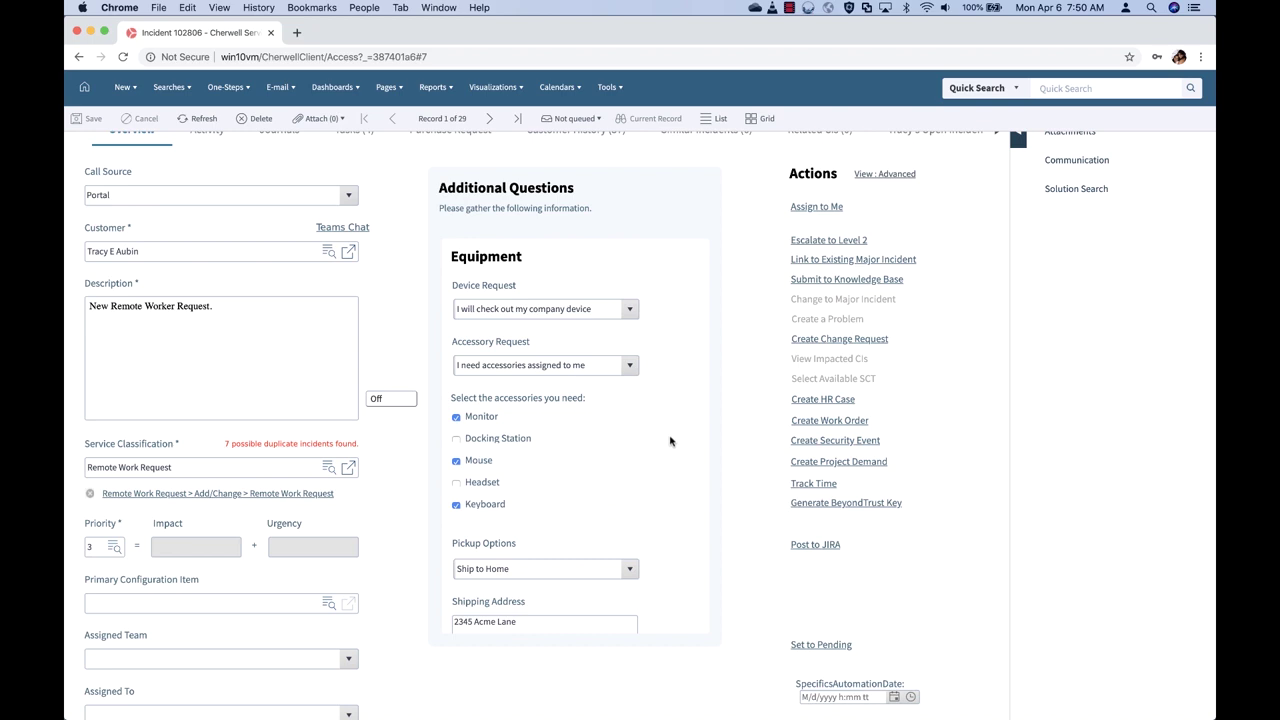
{"action": "scroll", "coordinate": [670, 437], "scroll_direction": "down", "scroll_amount": 2}
{"action": "scroll", "coordinate": [670, 441], "scroll_direction": "down", "scroll_amount": 3}
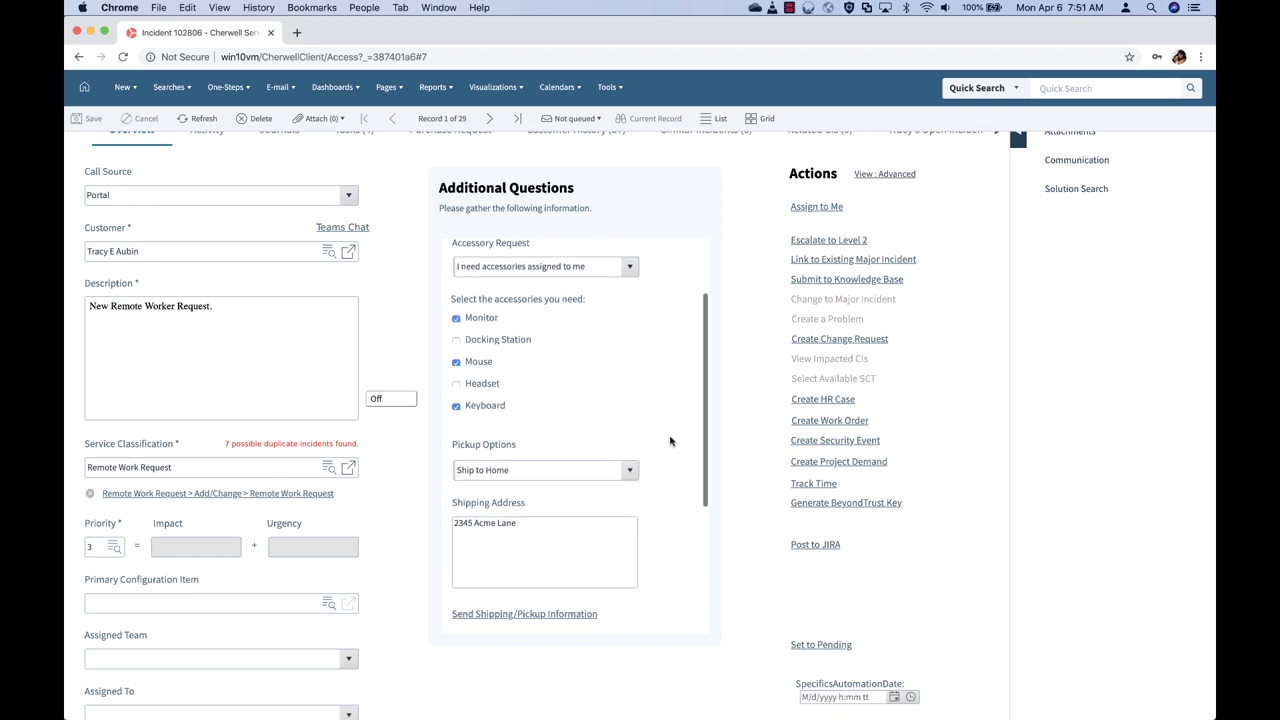
{"action": "scroll", "coordinate": [670, 441], "scroll_direction": "up", "scroll_amount": 5}
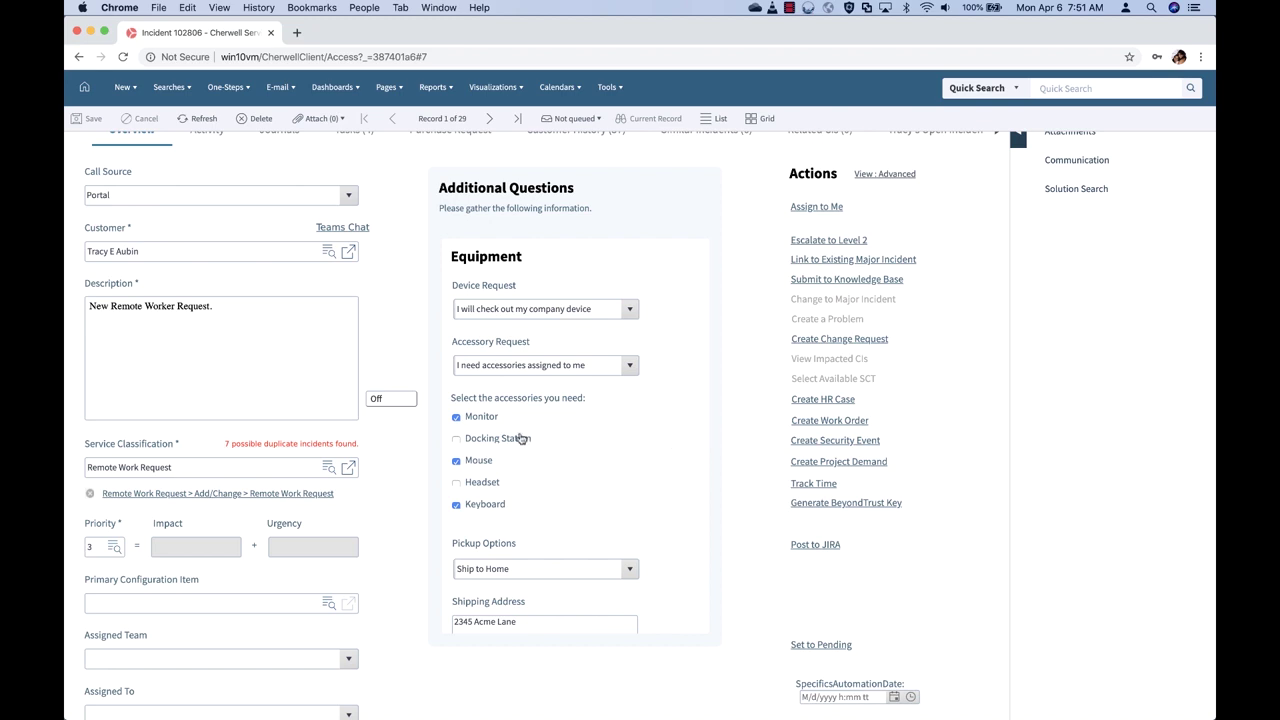
{"action": "scroll", "coordinate": [398, 351], "scroll_direction": "up", "scroll_amount": 3}
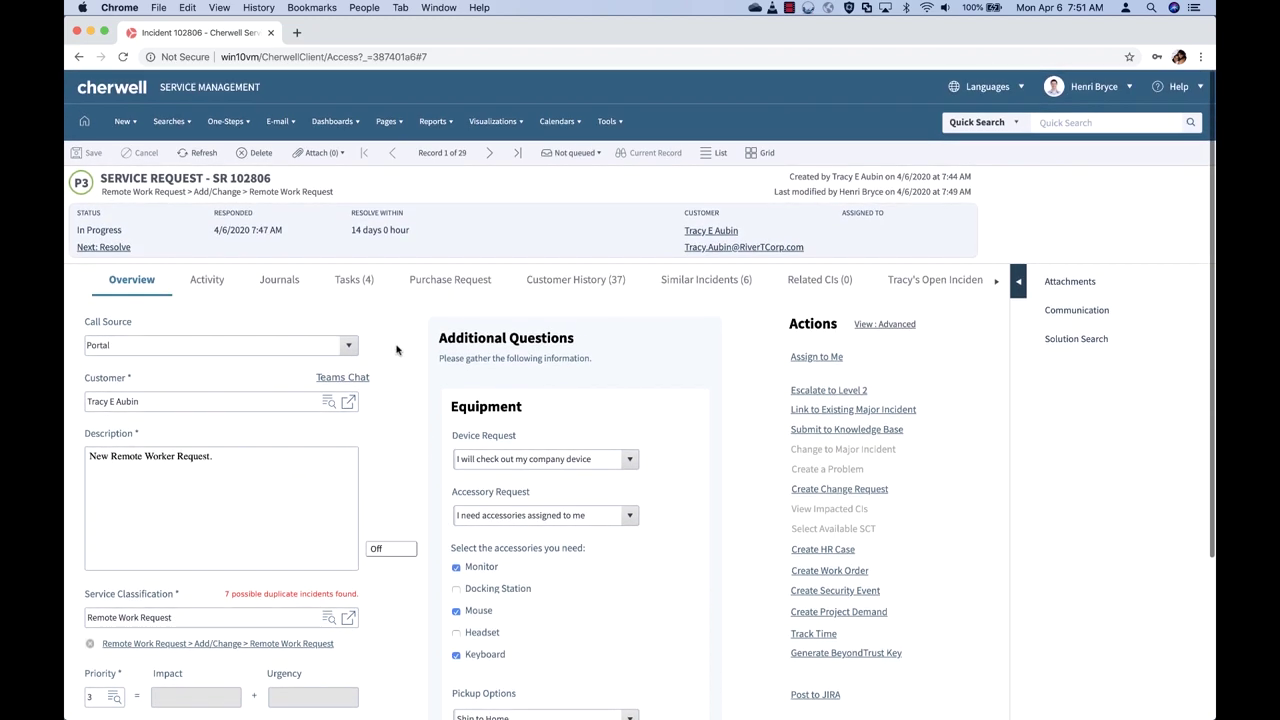
Step: Show the request's four tasks with a wider Title column and select Ship Computer and Equipment to Employee
{"action": "left_click", "coordinate": [358, 284]}
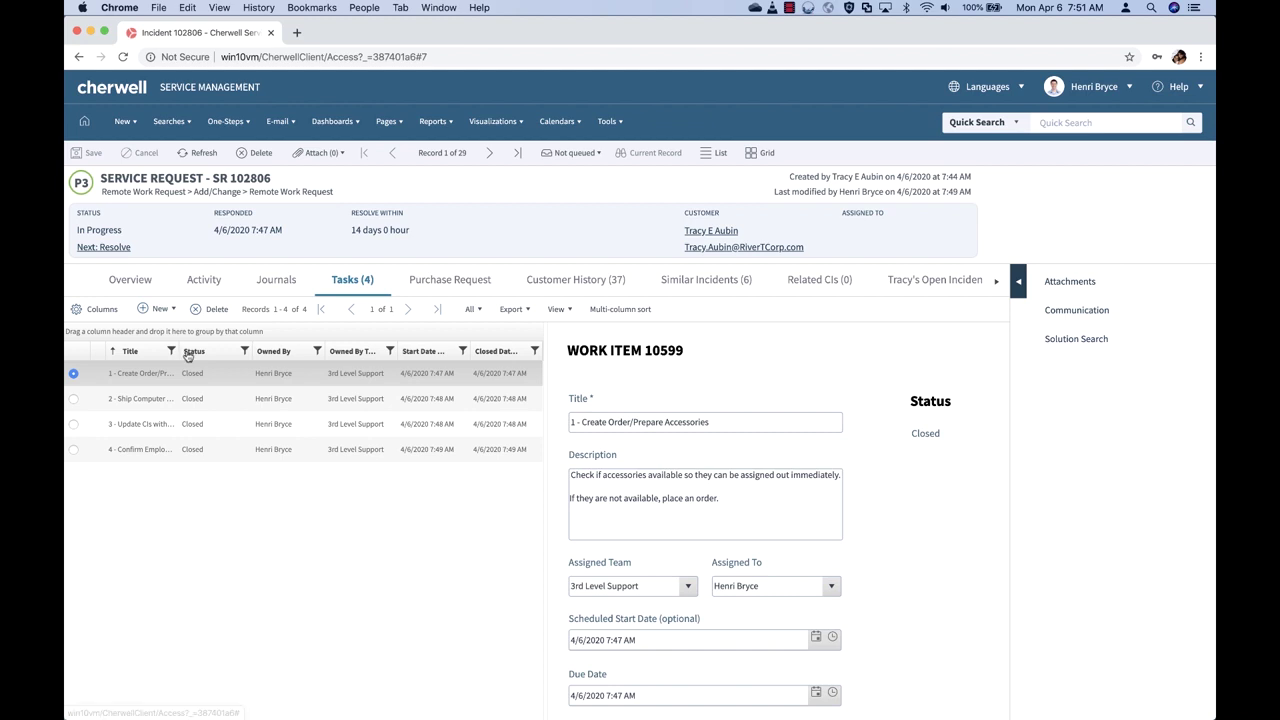
{"action": "left_click_drag", "start_coordinate": [176, 351], "coordinate": [274, 358]}
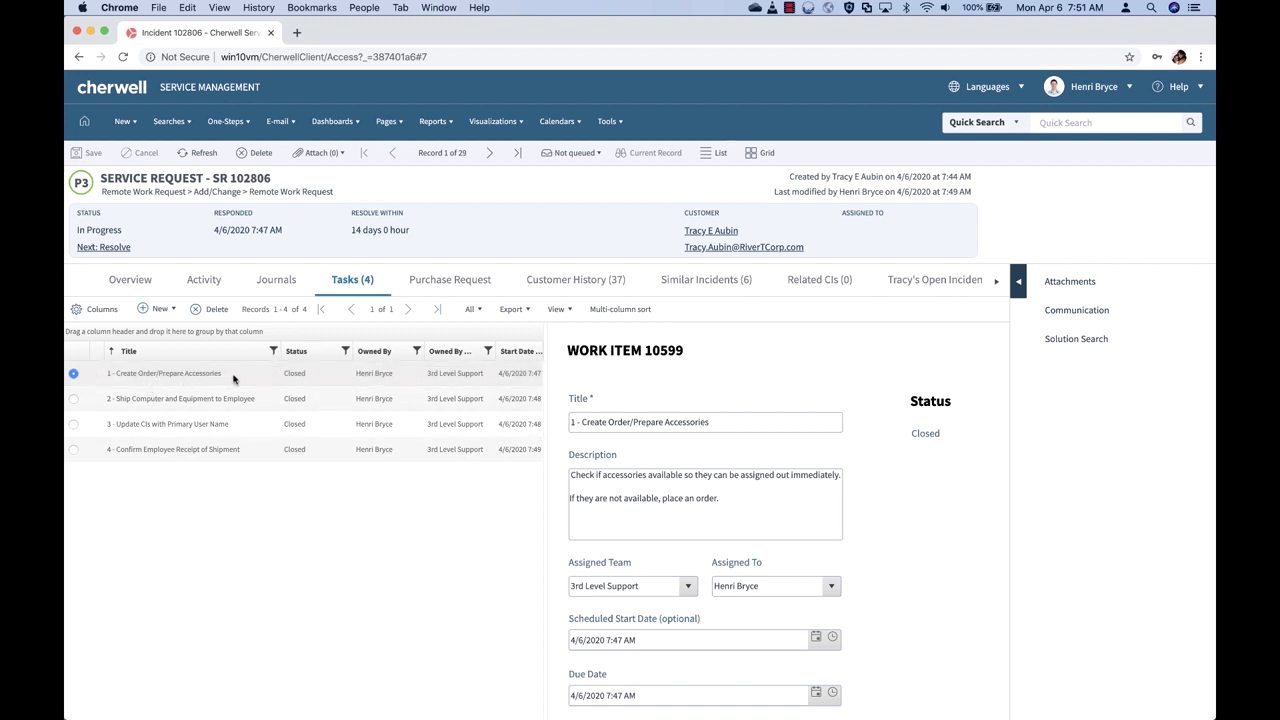
{"action": "left_click", "coordinate": [73, 399]}
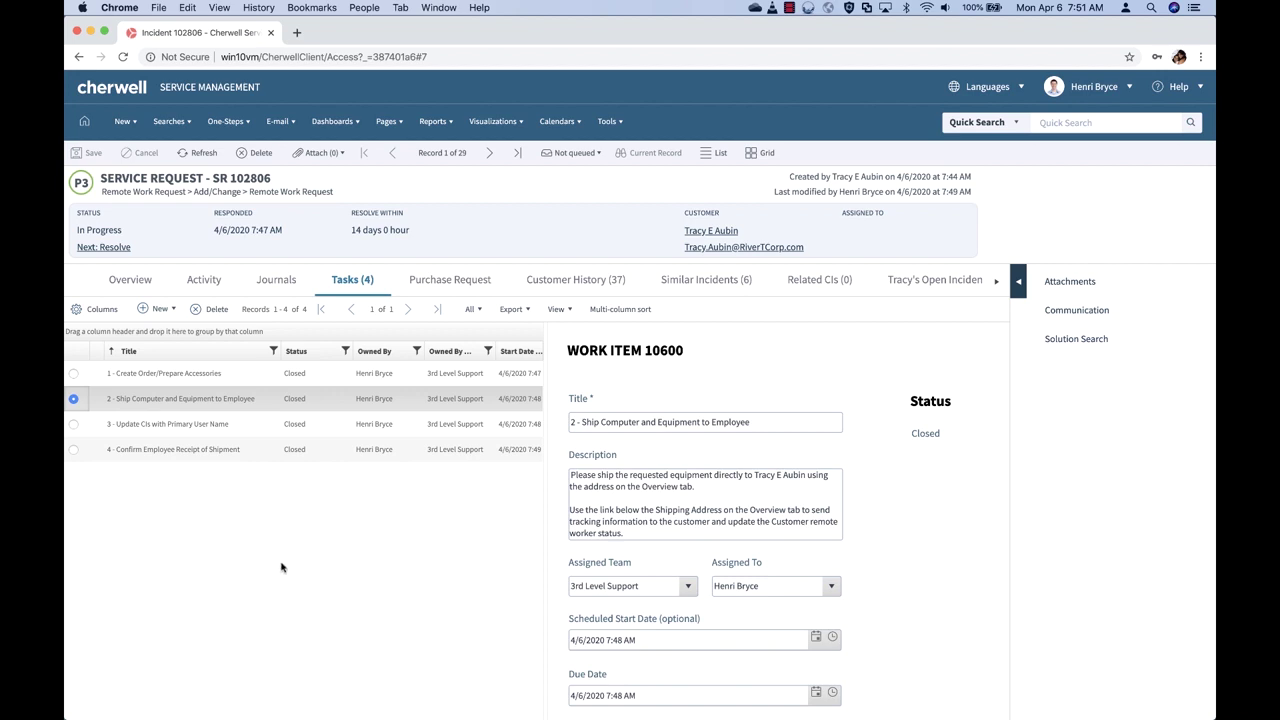
Step: From the request's Overview, send the employee the Shipping/Pickup Information email
{"action": "left_click", "coordinate": [136, 282]}
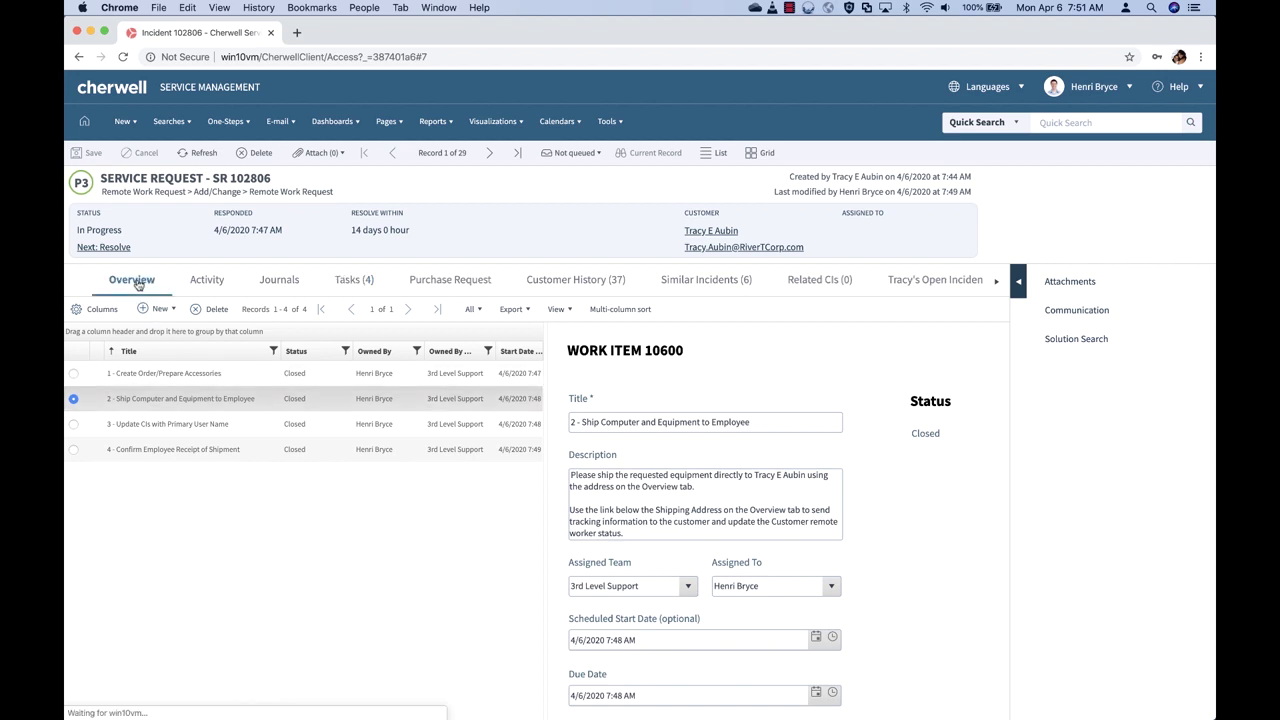
{"action": "scroll", "coordinate": [622, 598], "scroll_direction": "down", "scroll_amount": 5}
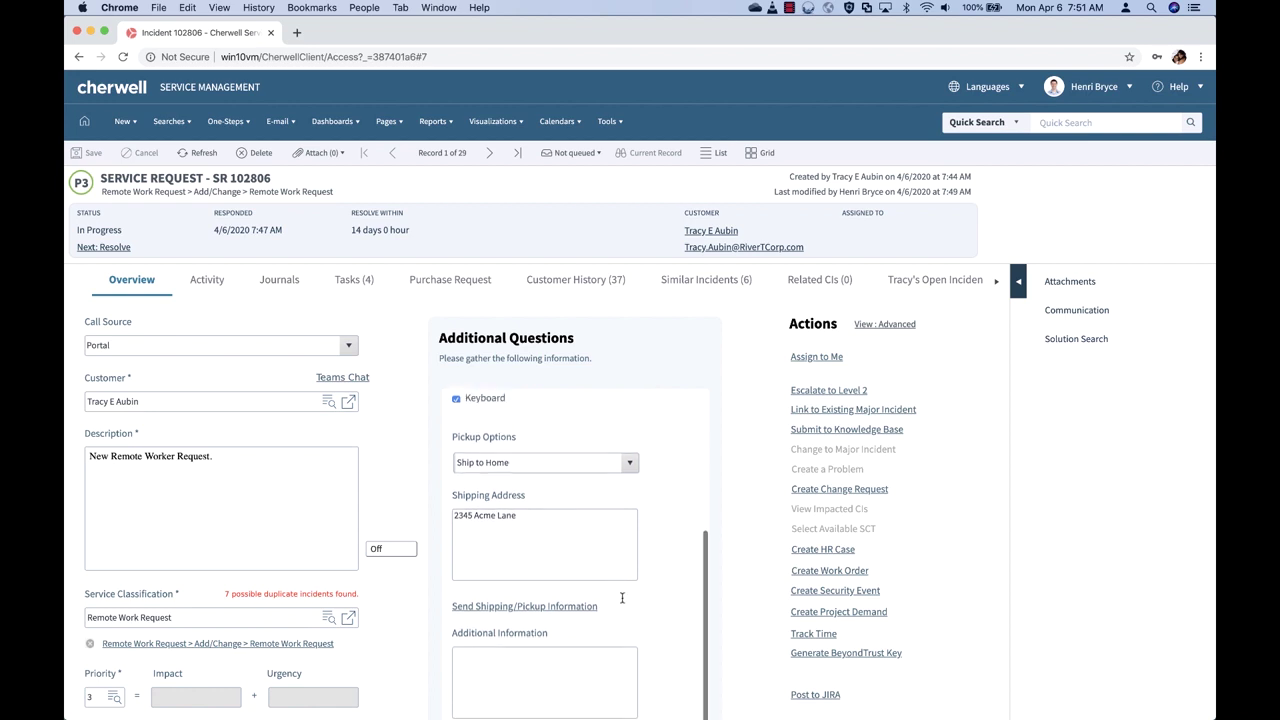
{"action": "scroll", "coordinate": [622, 598], "scroll_direction": "down", "scroll_amount": 1}
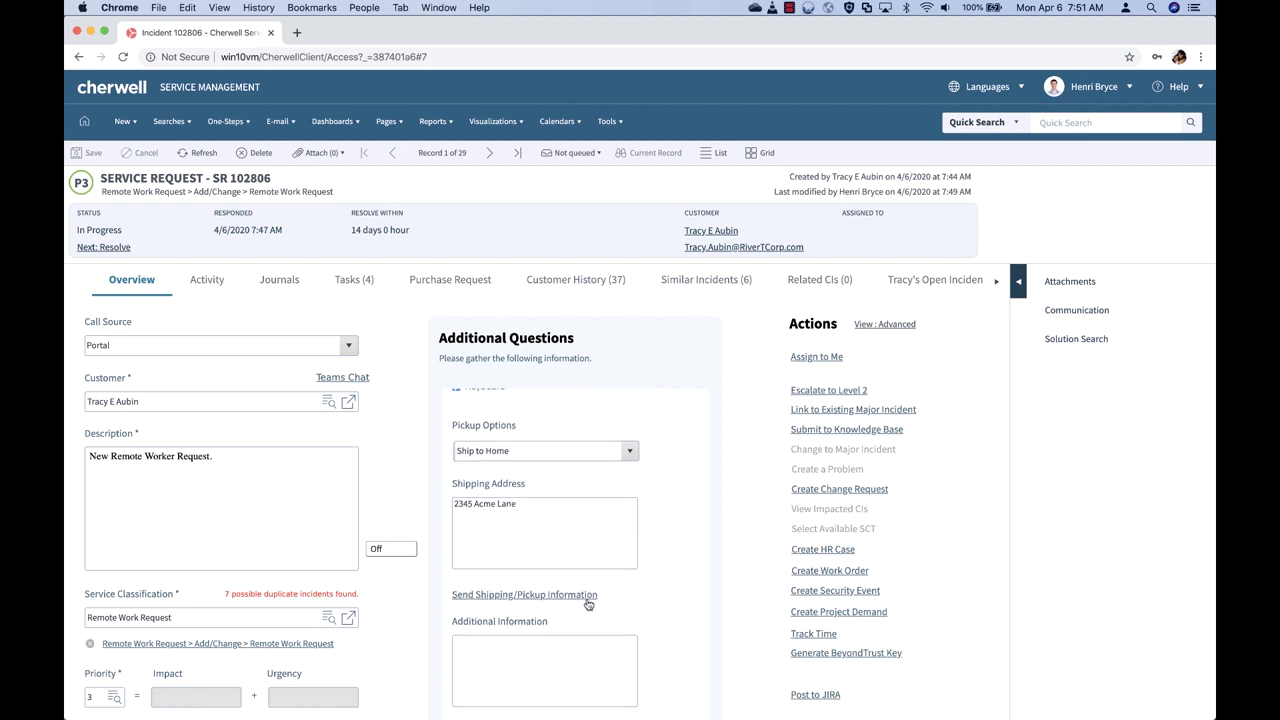
{"action": "left_click", "coordinate": [588, 604]}
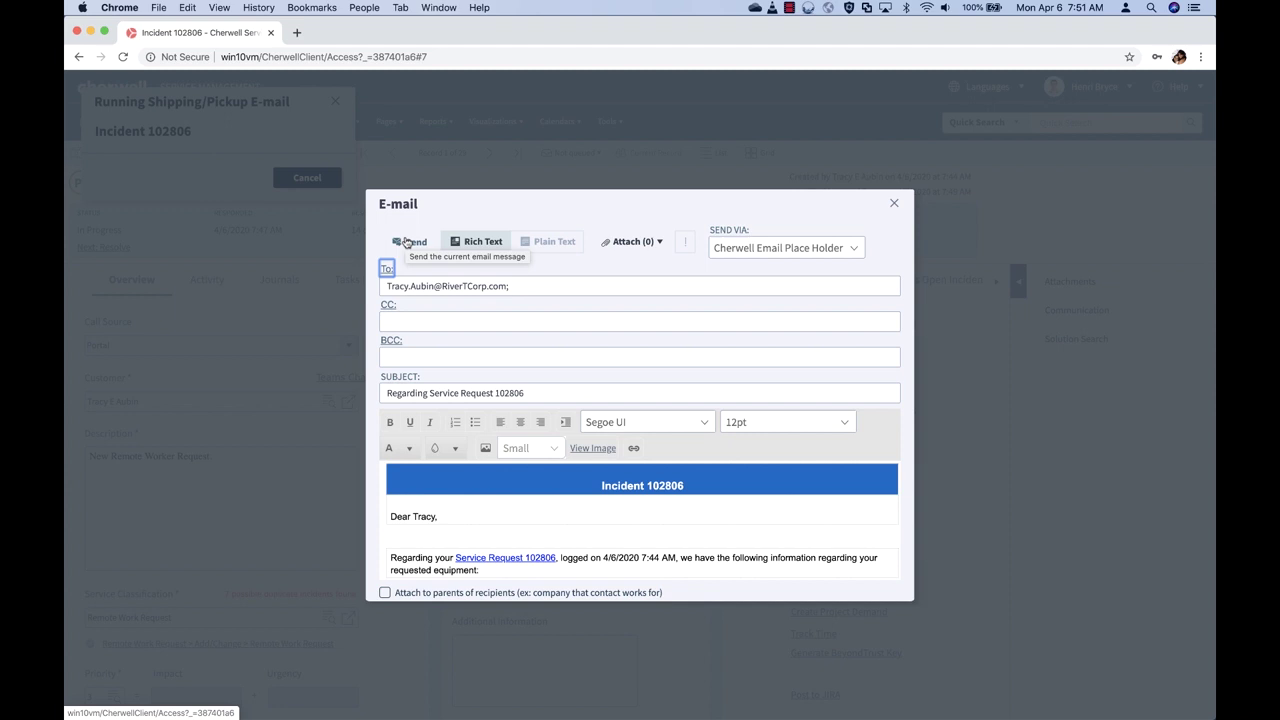
{"action": "left_click", "coordinate": [406, 242]}
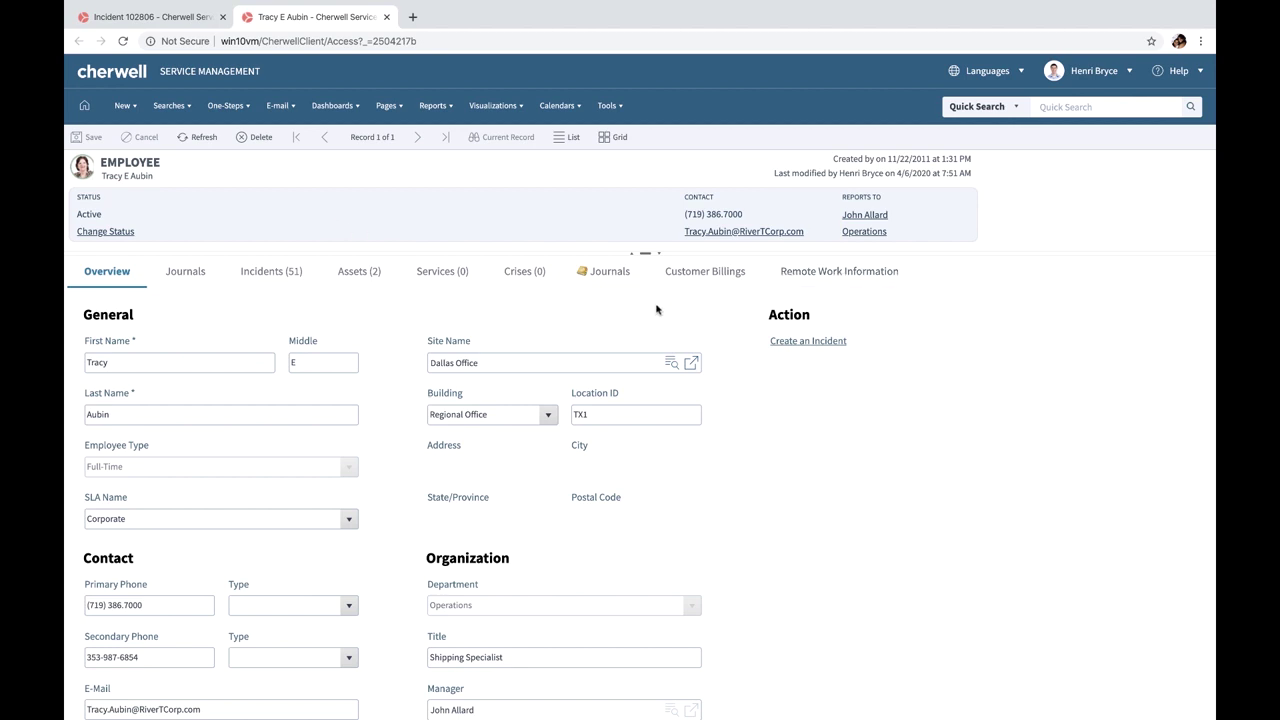
{"action": "left_click", "coordinate": [838, 285]}
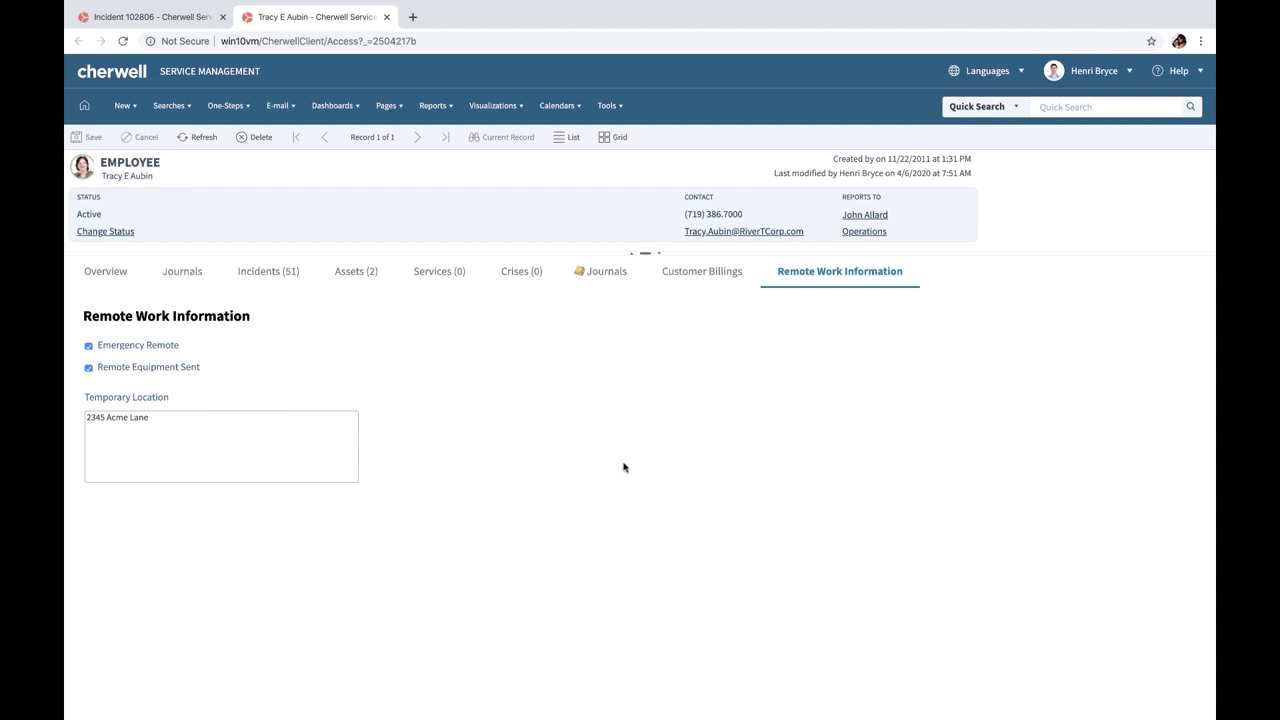
{"action": "left_click", "coordinate": [117, 276]}
Step: Go back to the My Work dashboard via the Home icon
{"action": "left_click", "coordinate": [84, 105]}
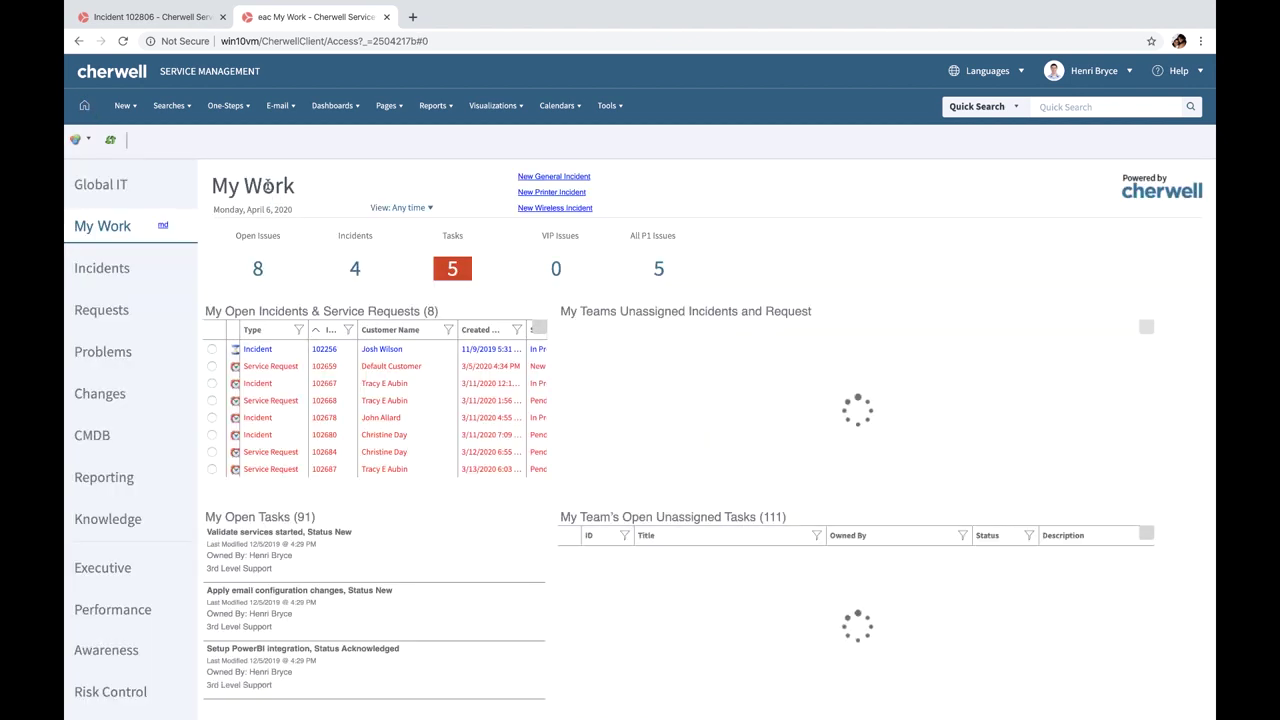